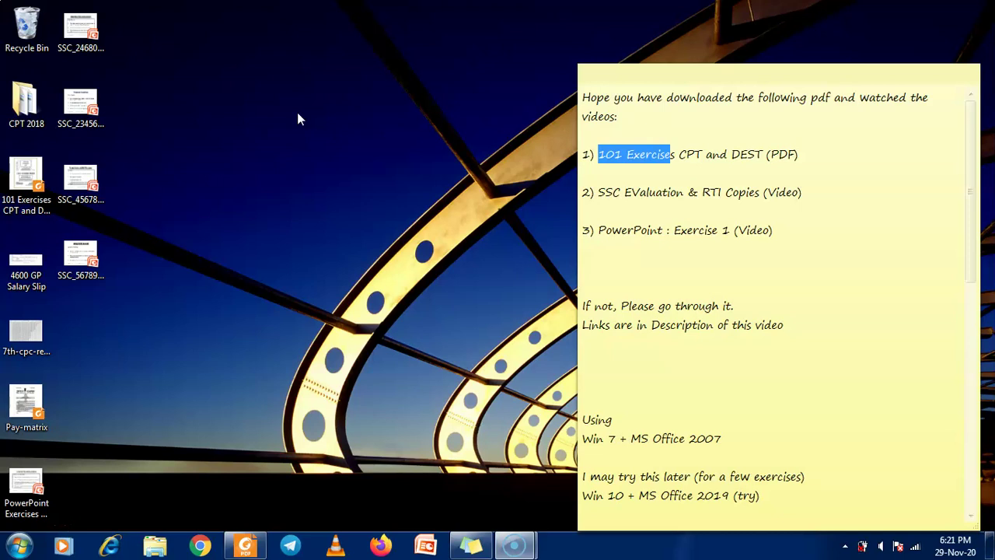
Highlight the exercise PDF name and the two video titles in the sticky note.
left_click(673, 209)
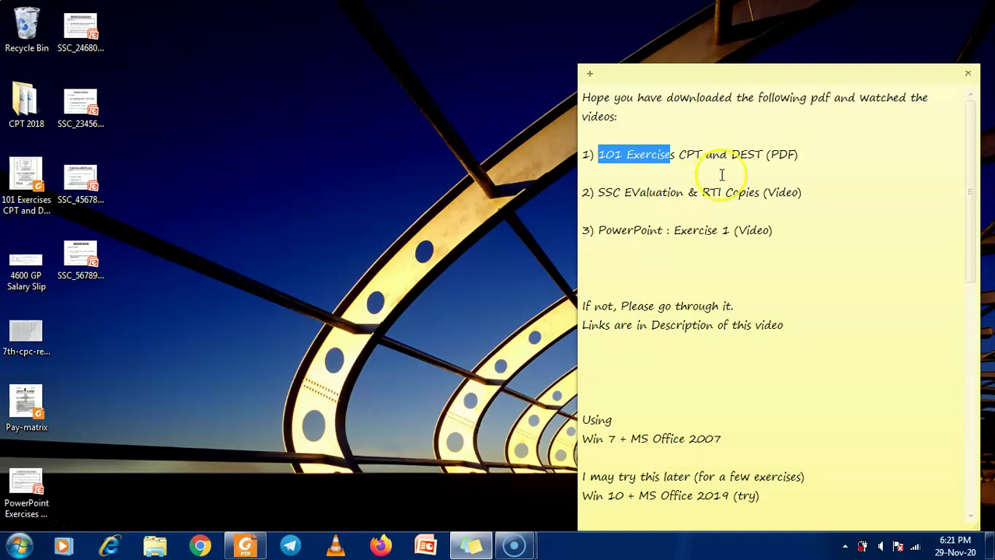
left_click_drag(791, 154, 615, 159)
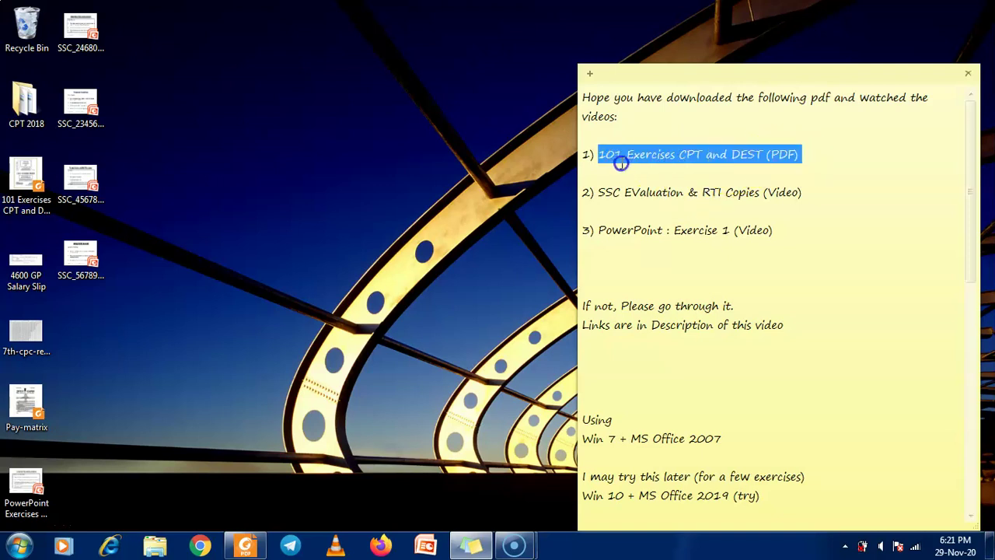
left_click_drag(773, 230, 600, 198)
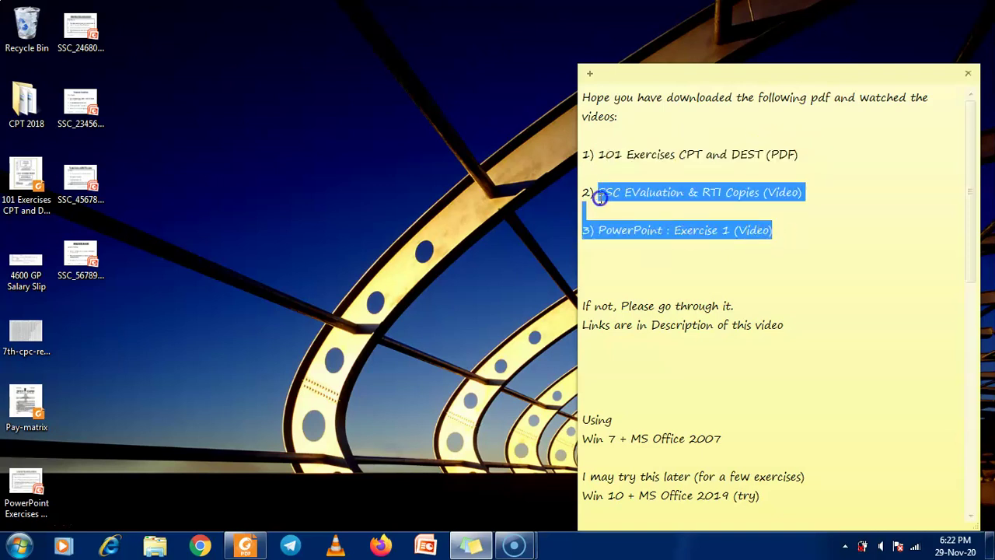
Refresh the desktop and open the 101 Exercises CPT and DEST PDF.
right_click(243, 128)
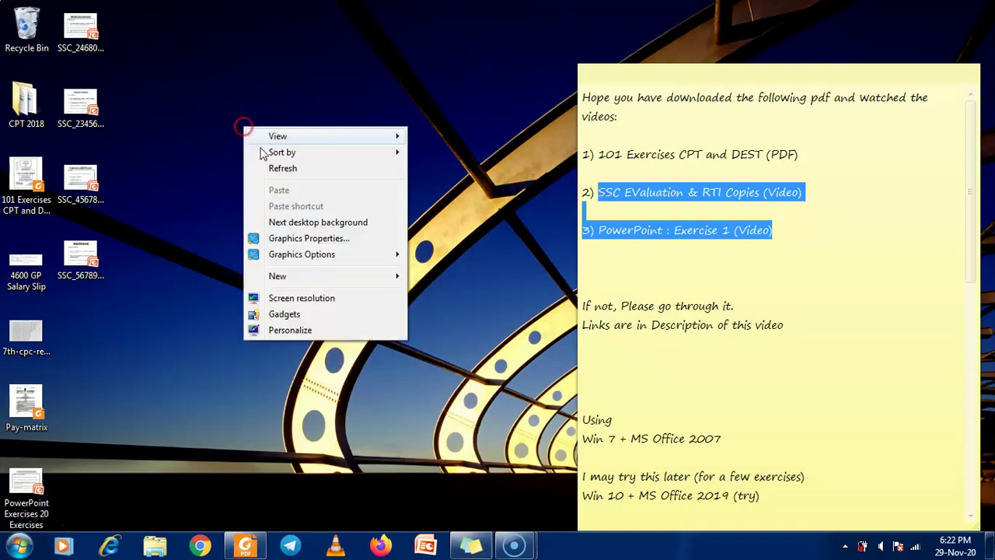
left_click(277, 168)
double_click(26, 183)
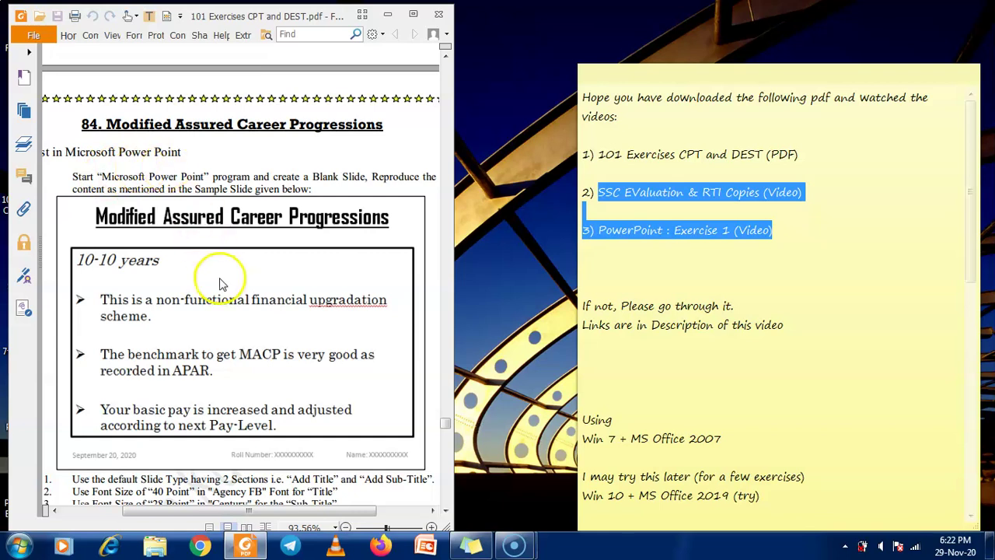
Launch Microsoft Office PowerPoint 2007 with a new blank presentation from the Start menu.
left_click(19, 546)
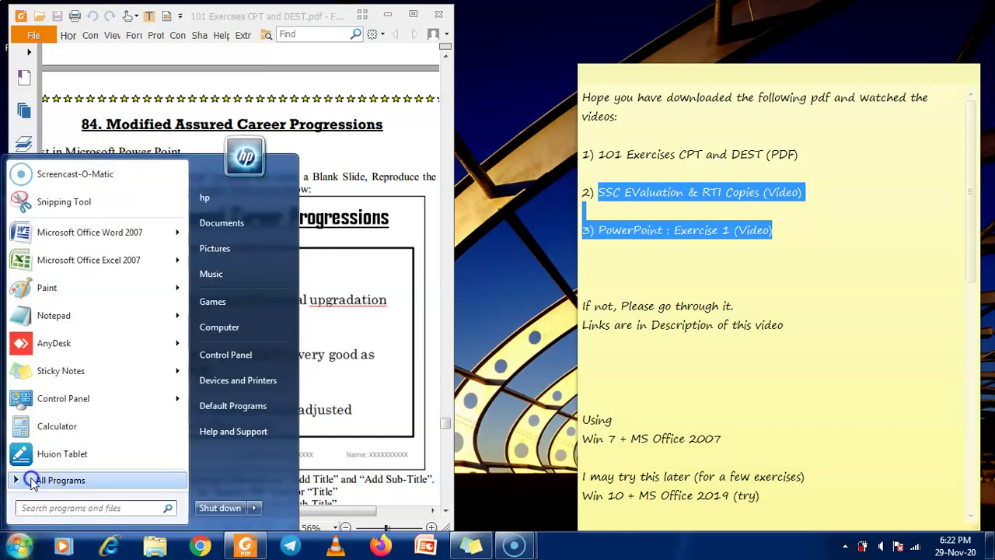
left_click(32, 480)
left_click(82, 361)
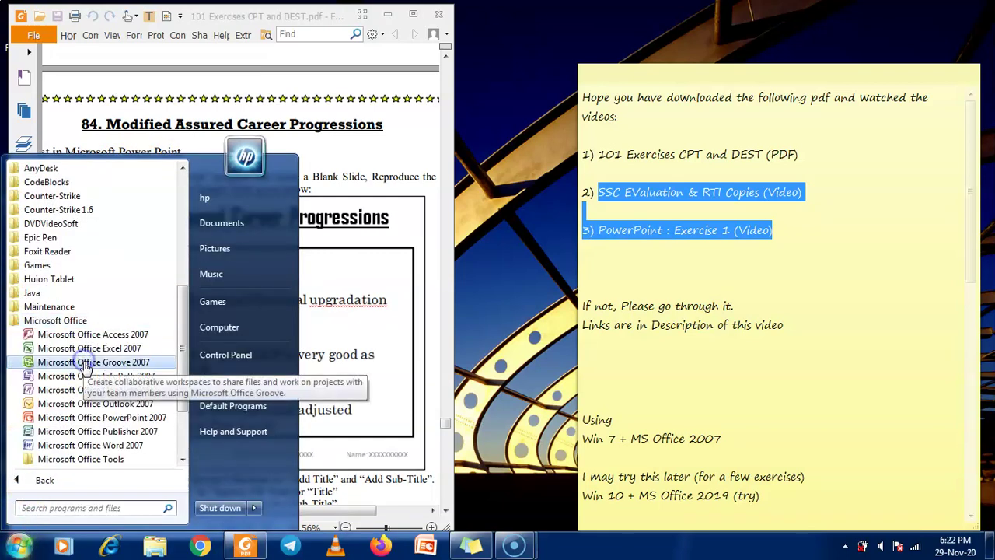
left_click(113, 424)
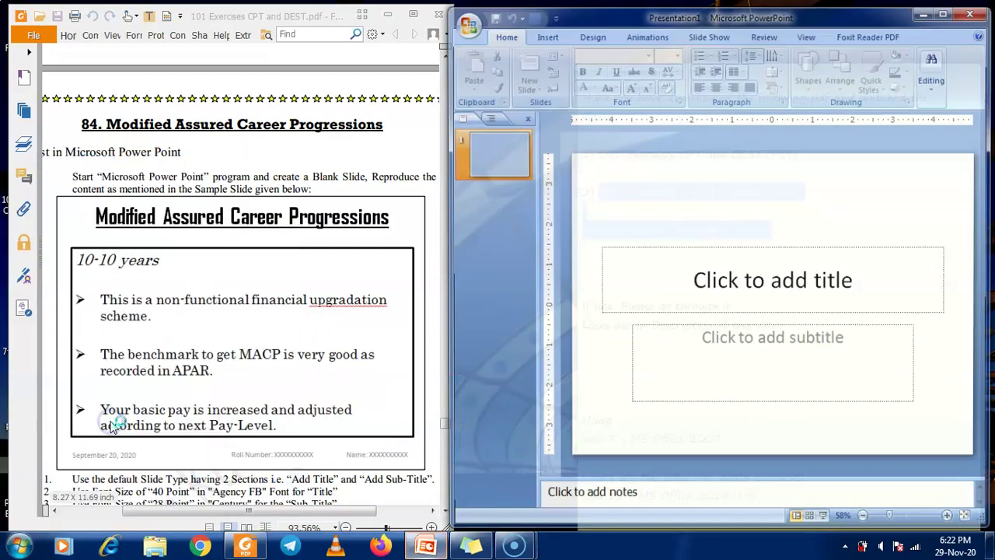
Minimize PowerPoint and highlight the Win 7 + MS Office 2007 and Win 10 + MS Office 2019 lines.
left_click(922, 12)
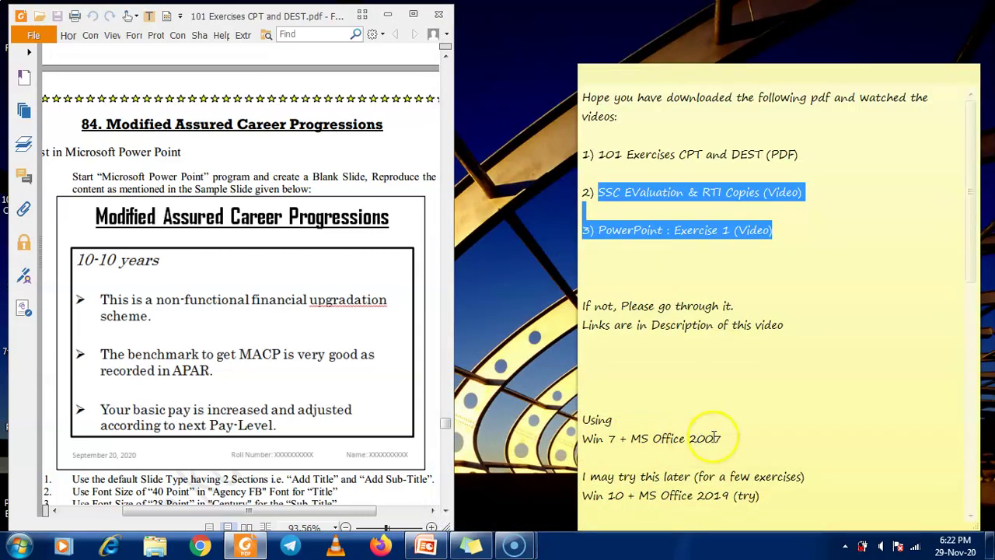
left_click(685, 440)
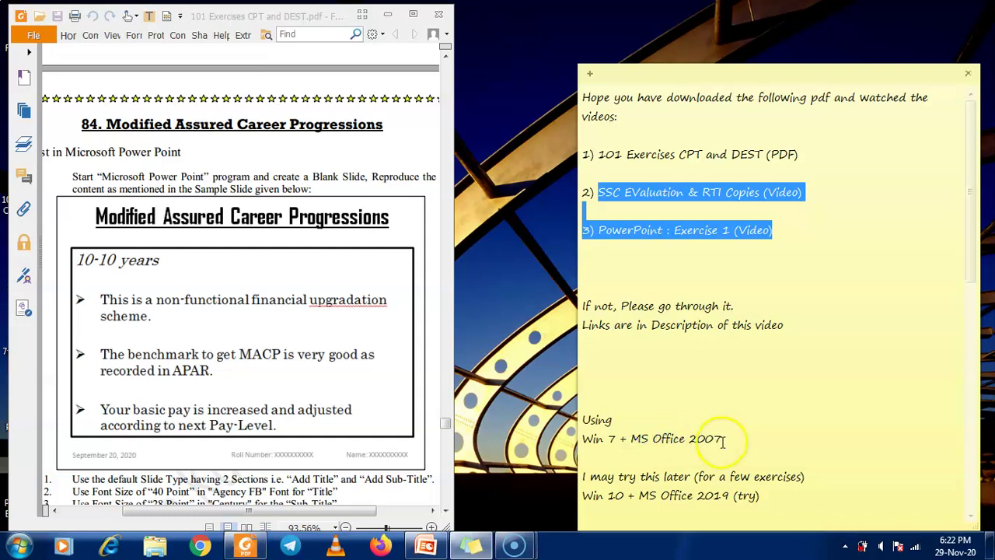
left_click_drag(724, 439, 587, 441)
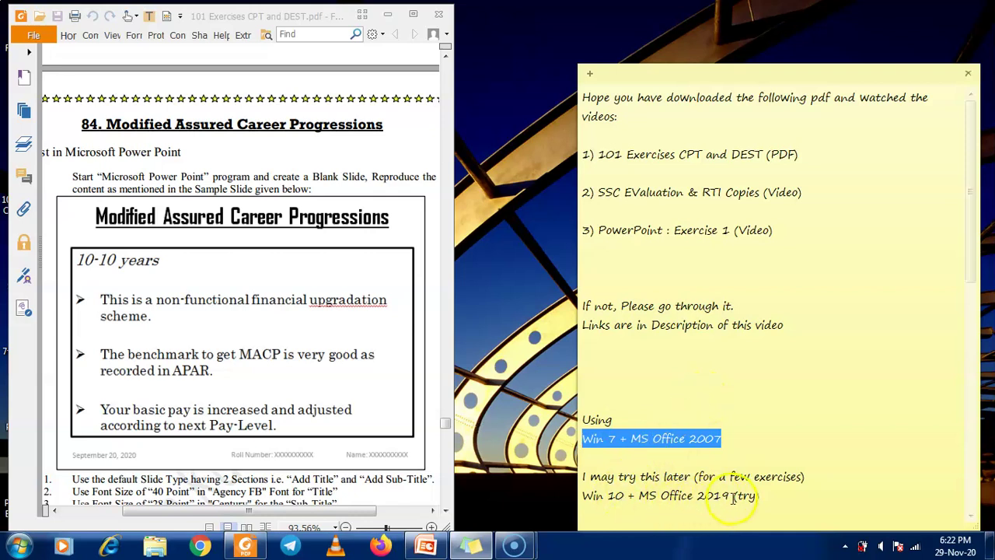
left_click_drag(728, 496, 589, 493)
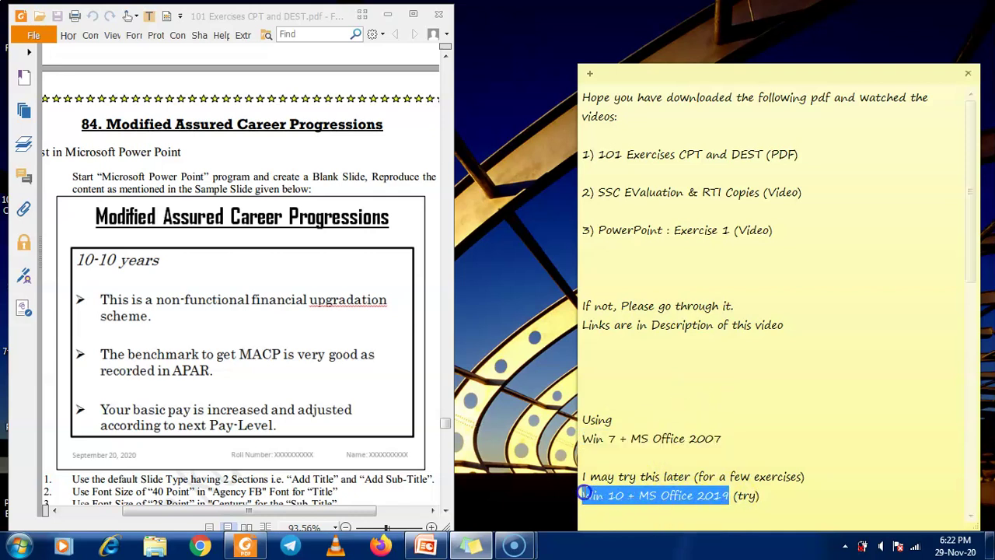
Highlight the Office versions and Windows versions on each note line, then clear the highlighting.
left_click_drag(632, 439, 712, 435)
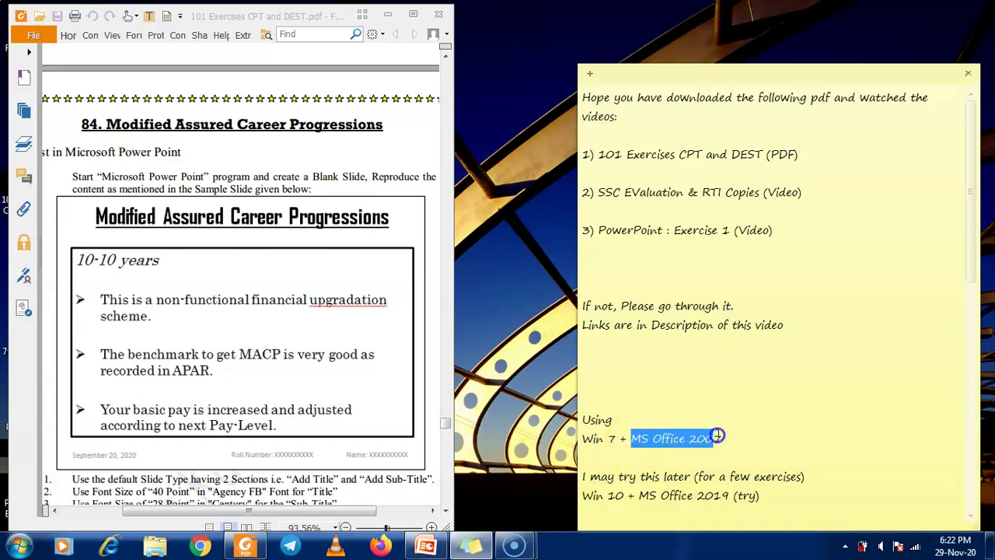
left_click_drag(729, 496, 639, 495)
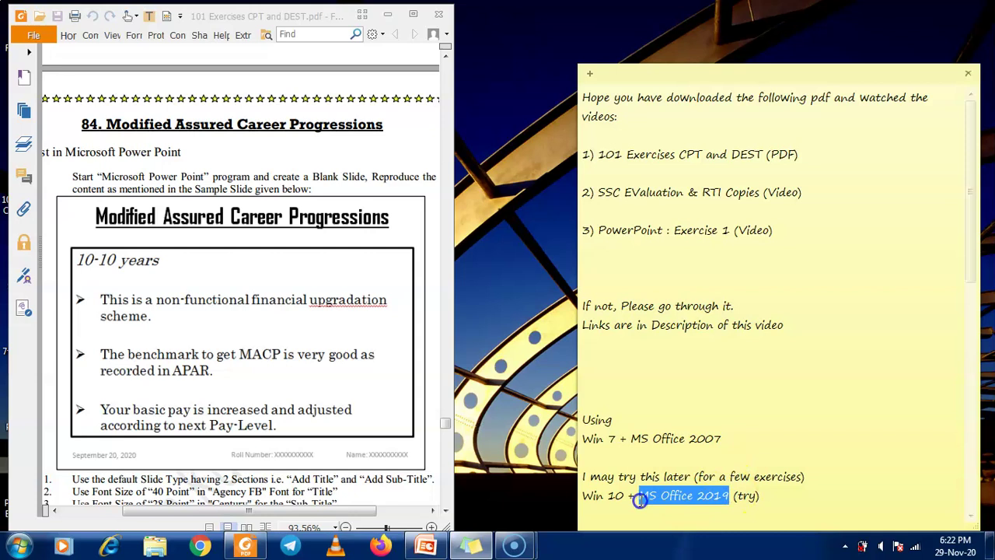
left_click_drag(607, 439, 595, 439)
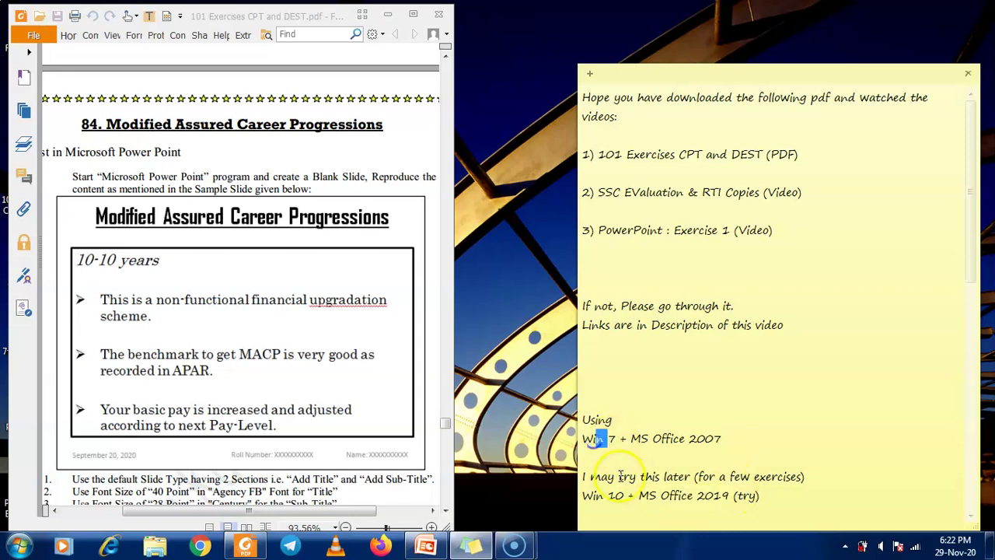
left_click_drag(622, 495, 588, 497)
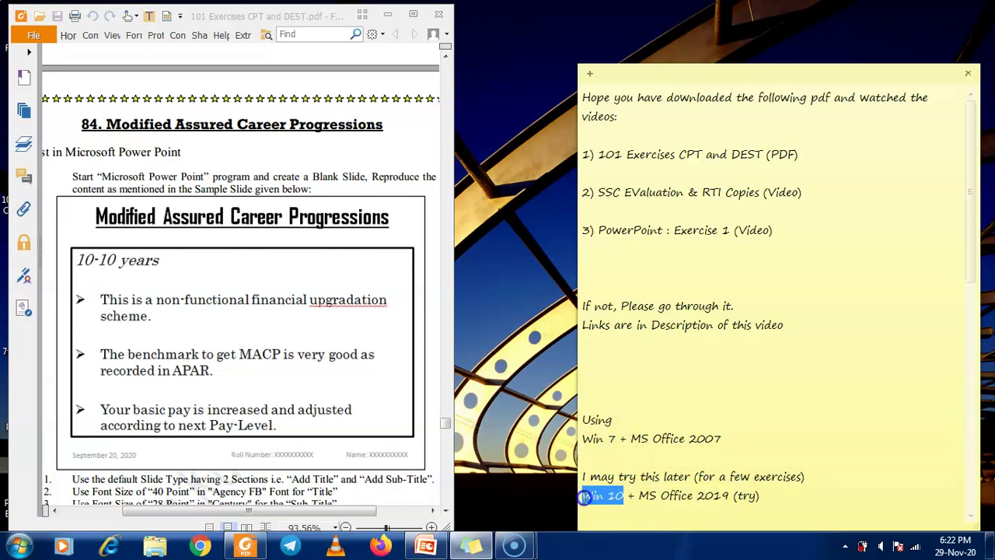
left_click(659, 426)
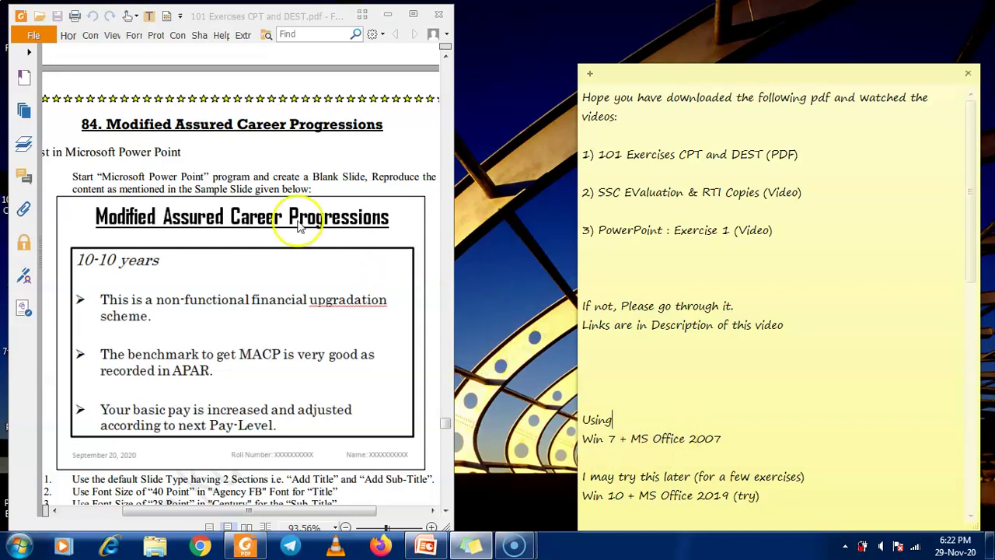
Restore PowerPoint and scroll the PDF to the numbered instructions, highlighting the save-to-Desktop item.
left_click(440, 548)
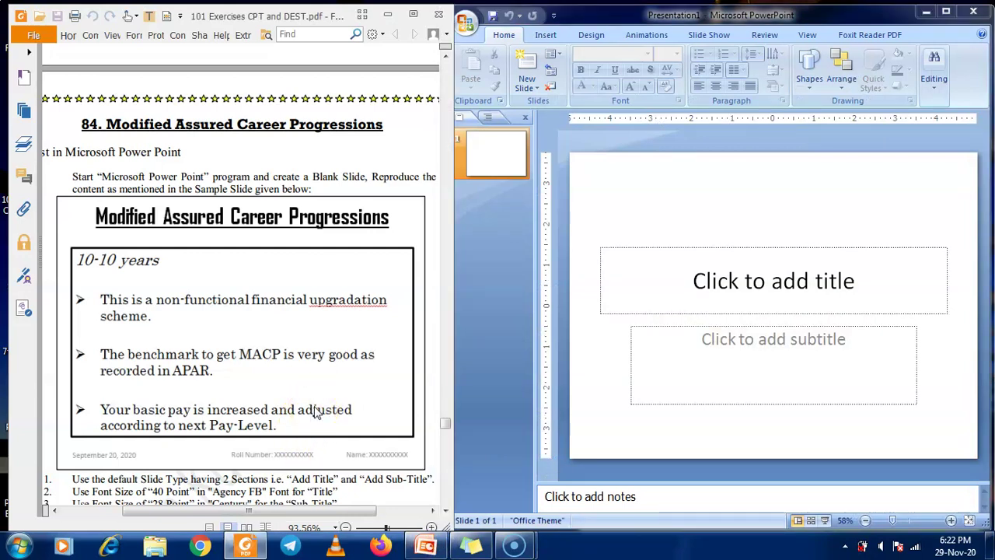
scroll(316, 414, "down", 3)
scroll(316, 414, "down", 1)
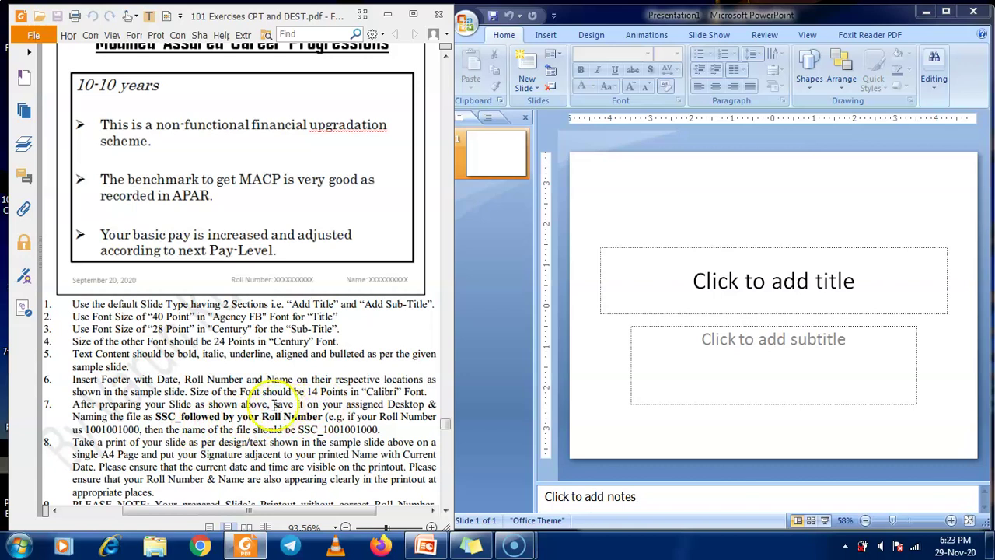
left_click_drag(273, 404, 321, 417)
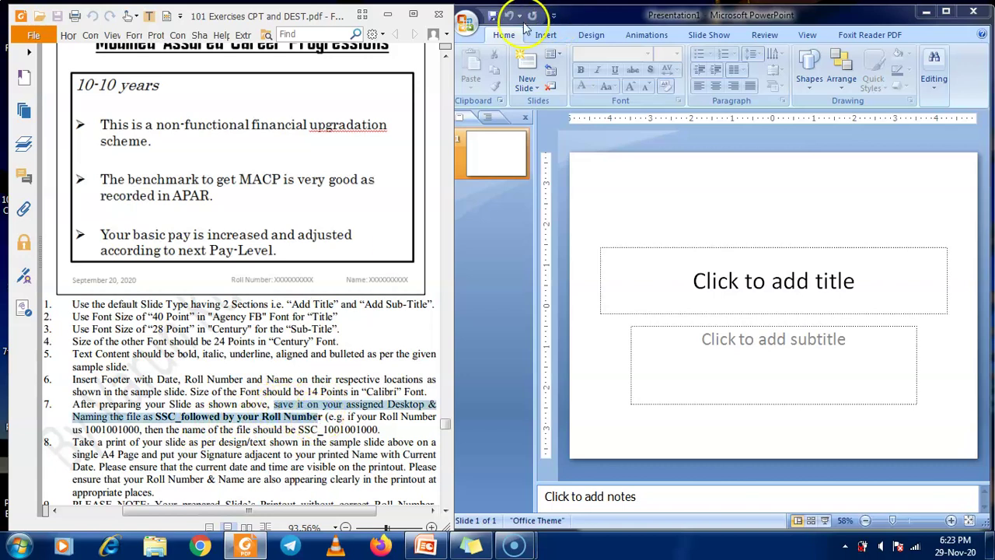
Save the presentation to the Desktop, named SSC_ followed by the roll number.
left_click(467, 23)
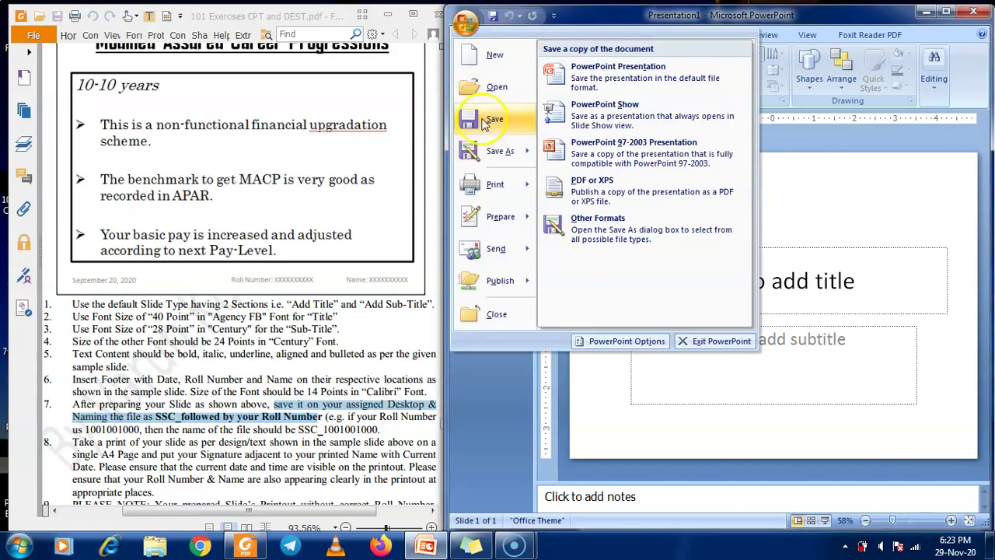
left_click(492, 177)
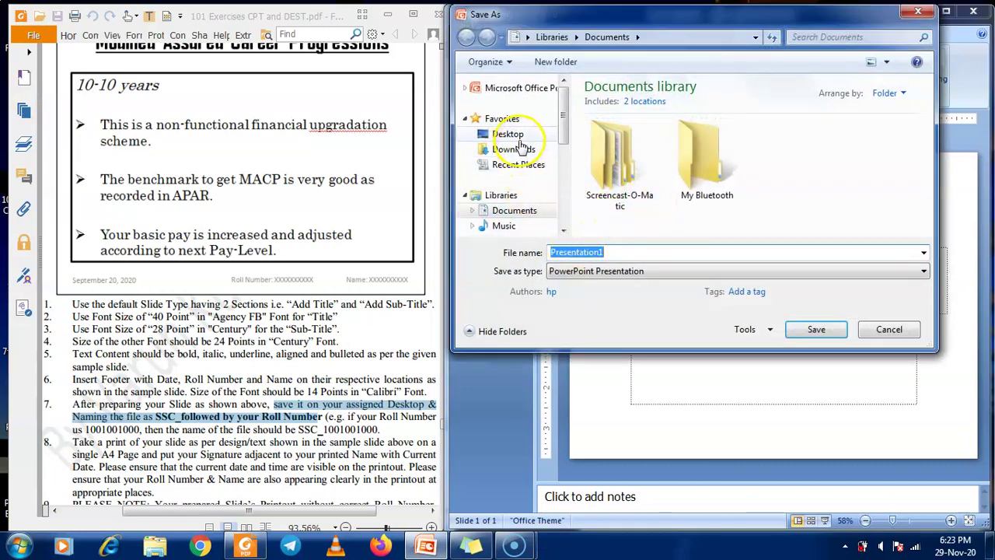
left_click(507, 133)
double_click(607, 252)
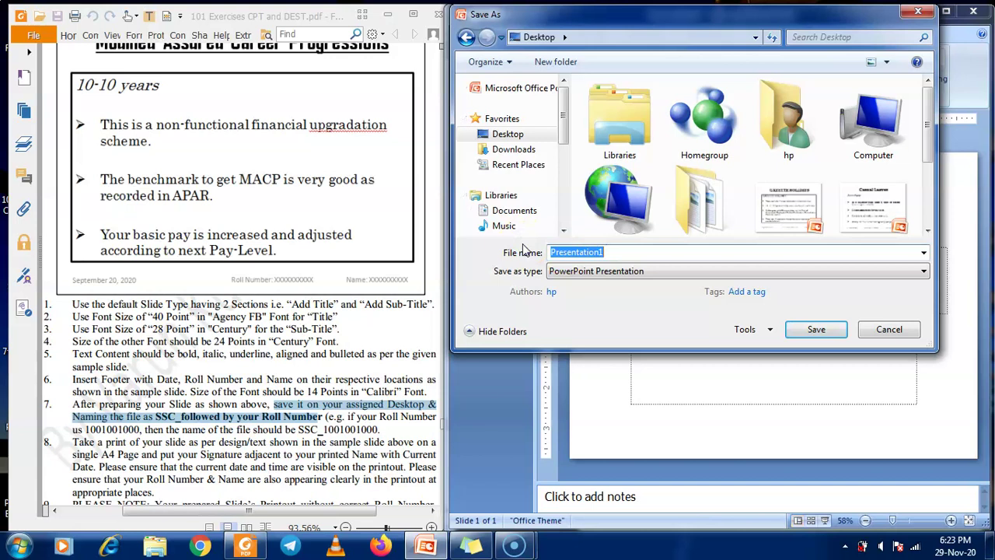
type("SSC_")
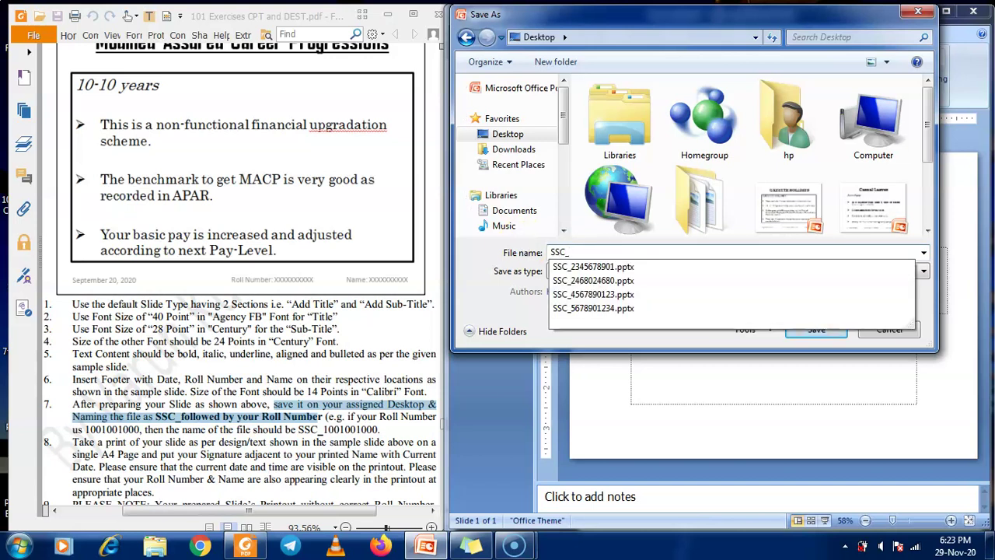
type("678")
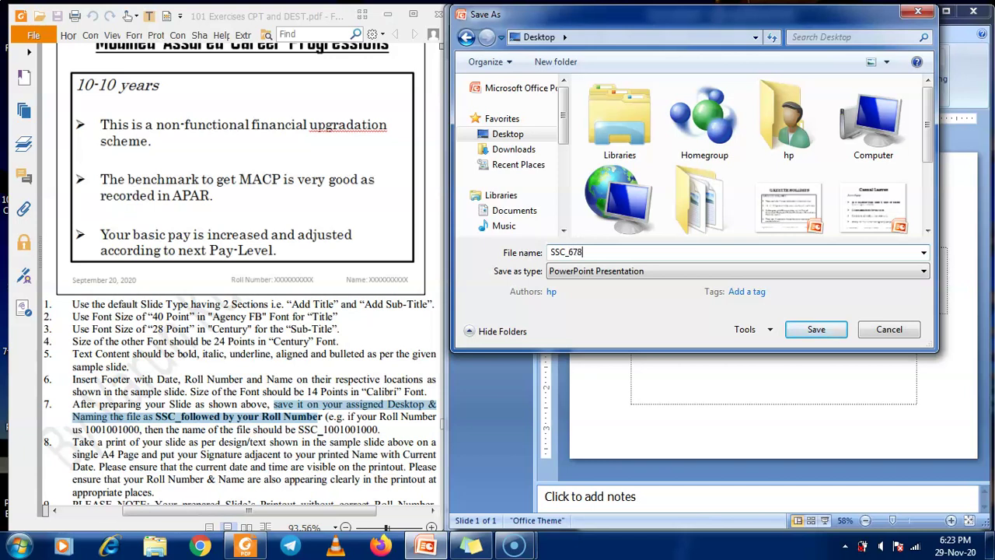
type("9012345")
left_click(818, 329)
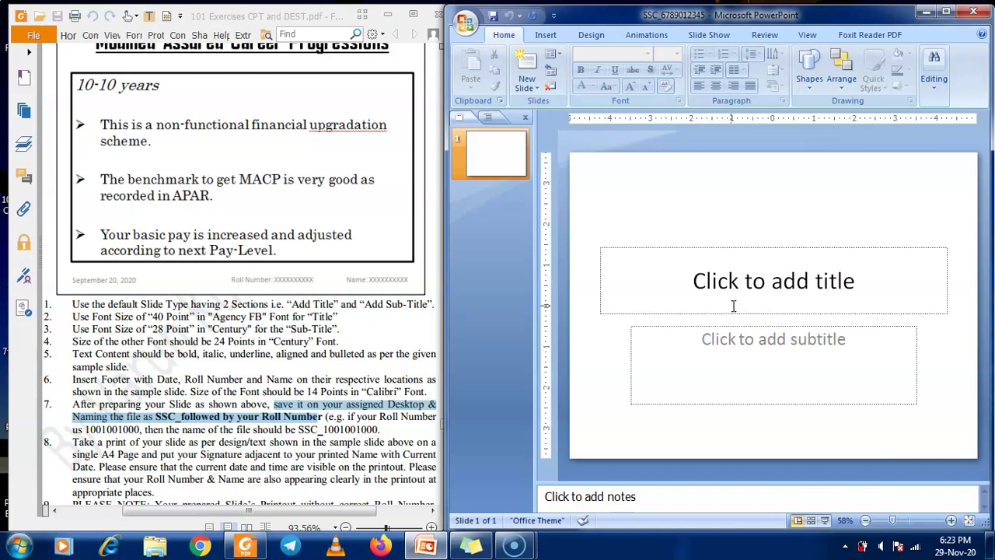
Select both the title and subtitle placeholders and nudge them up the slide.
left_click(362, 189)
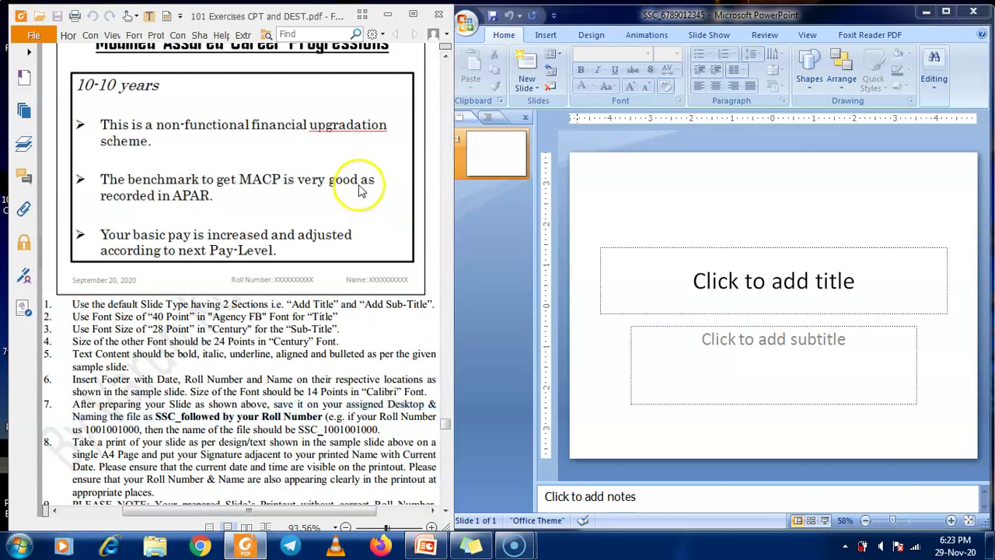
scroll(362, 189, "up", 1)
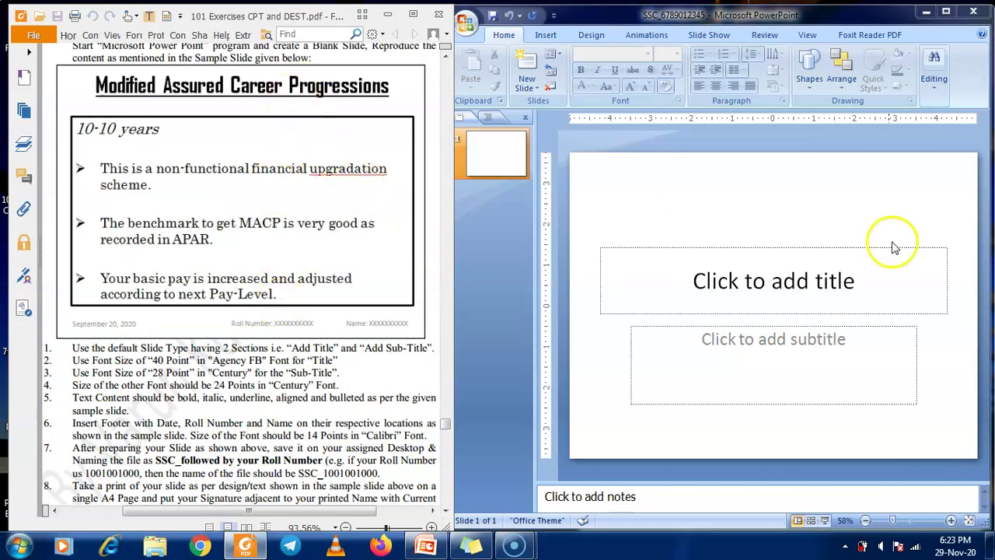
left_click(835, 278)
left_click(816, 251)
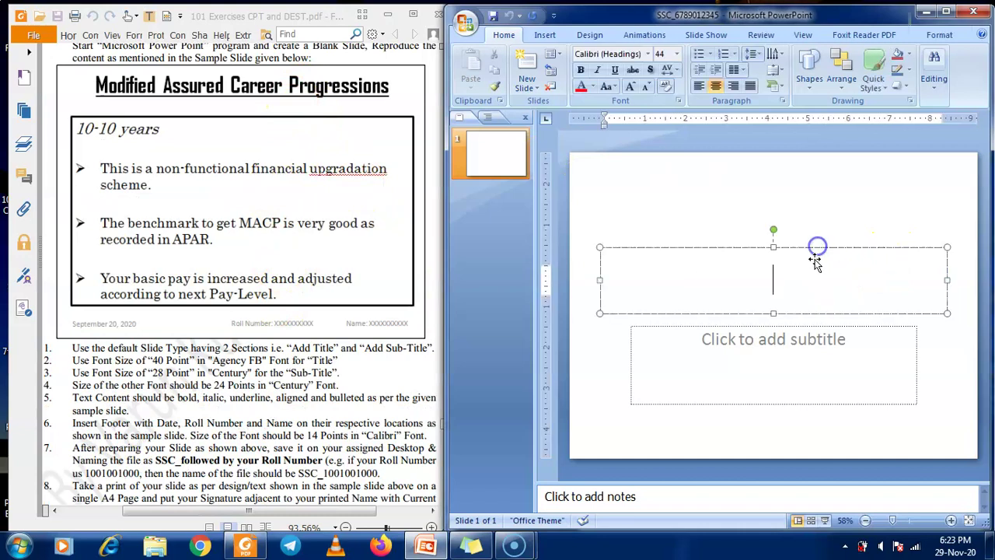
left_click(797, 327)
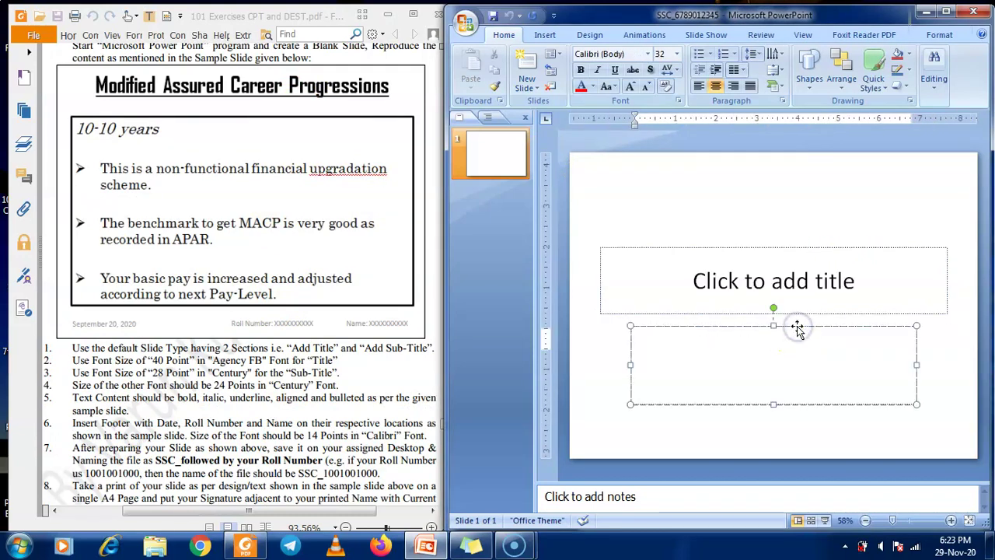
left_click(811, 250)
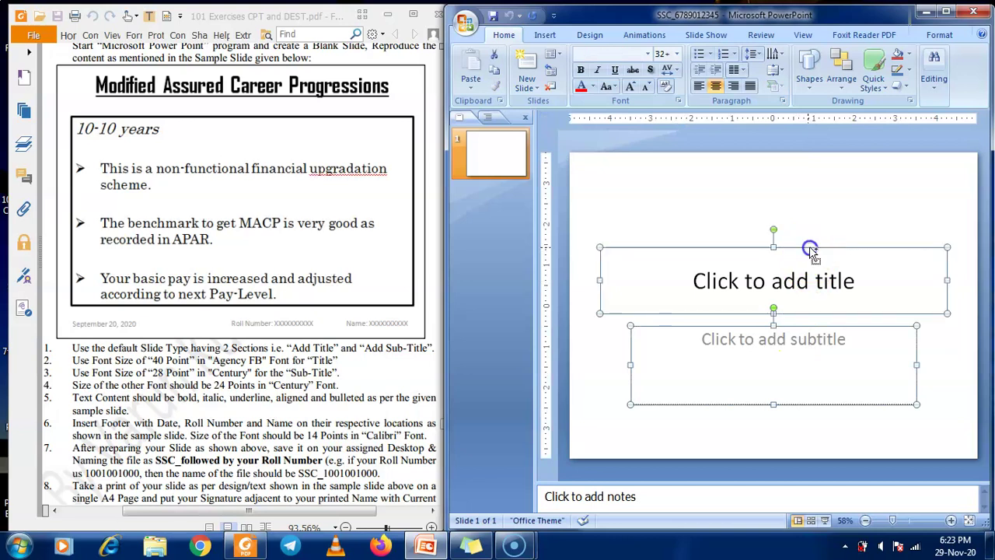
key("Up")
key("Up")
key("Up")
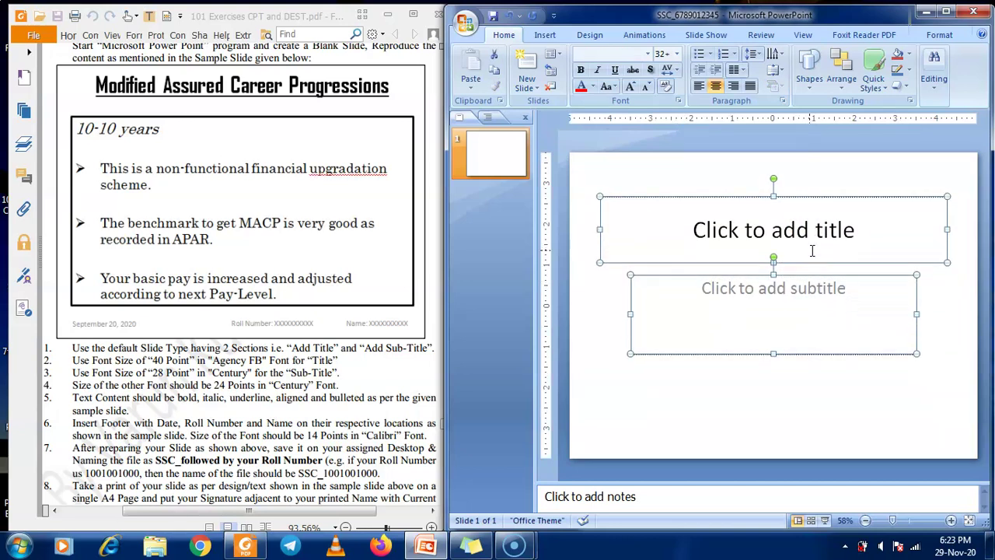
key("Up")
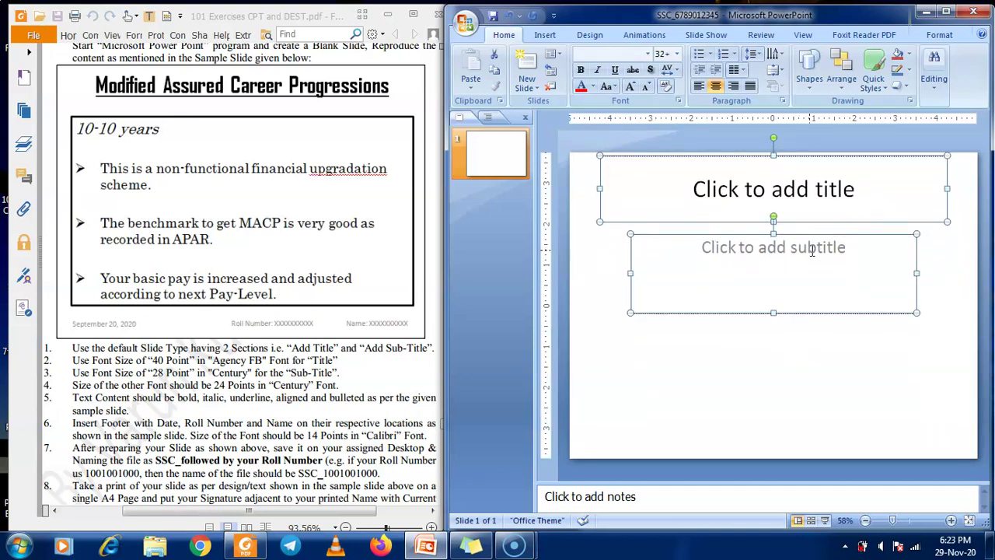
Stretch the subtitle box down toward the slide bottom and widen it on both sides.
left_click(808, 297)
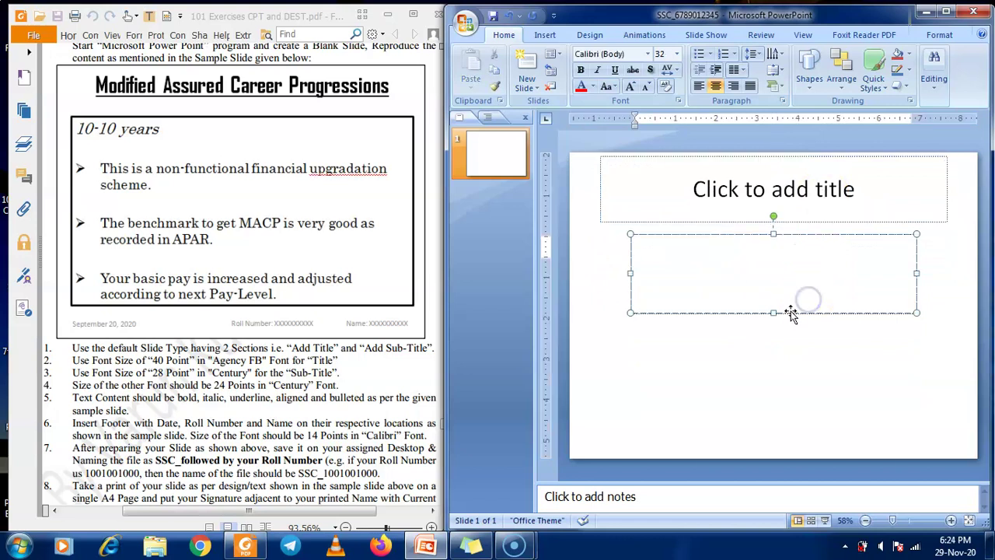
left_click_drag(775, 312, 775, 442)
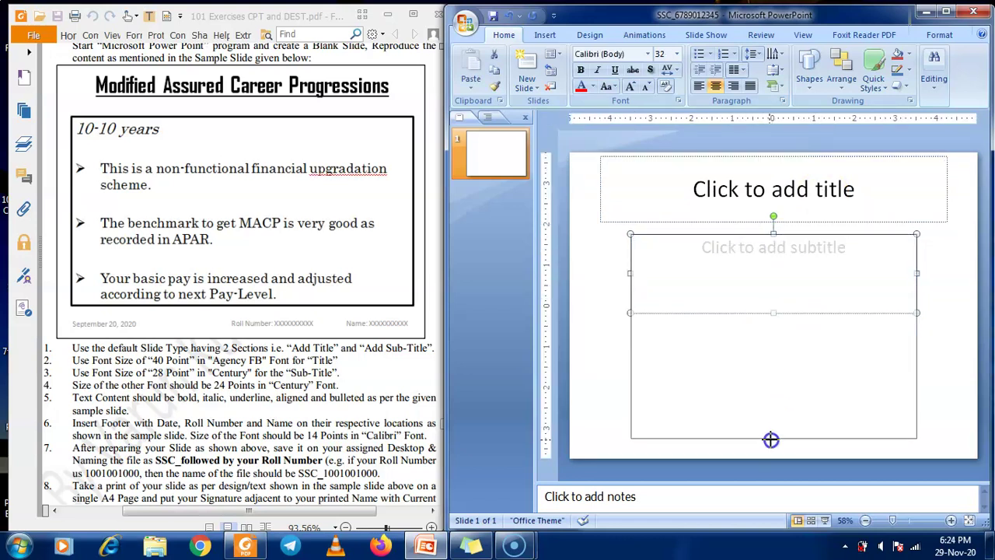
left_click_drag(628, 339, 599, 337)
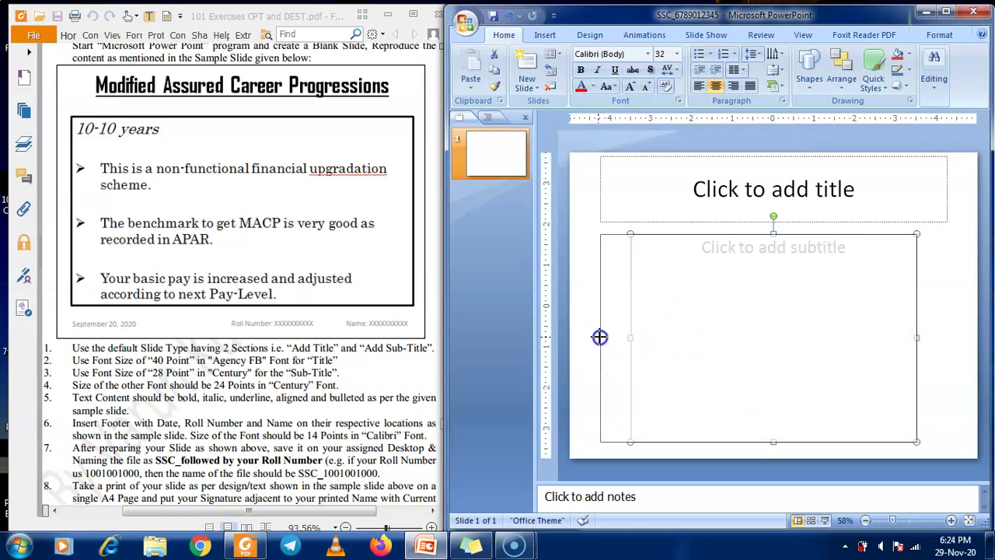
left_click_drag(917, 337, 950, 344)
Type 'Modified Assured Career Progressions' into the title placeholder.
left_click(842, 205)
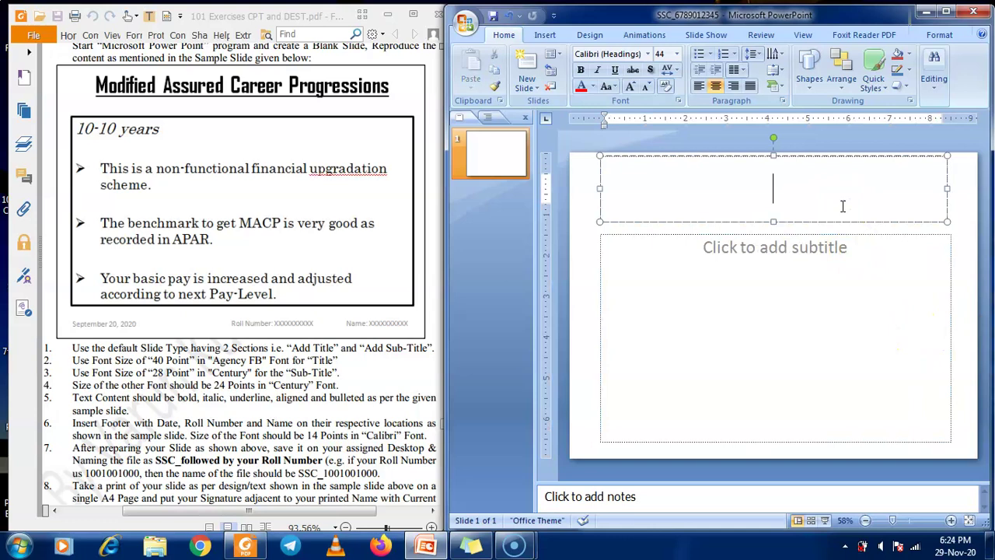
type("Modified Assured Career Progressions")
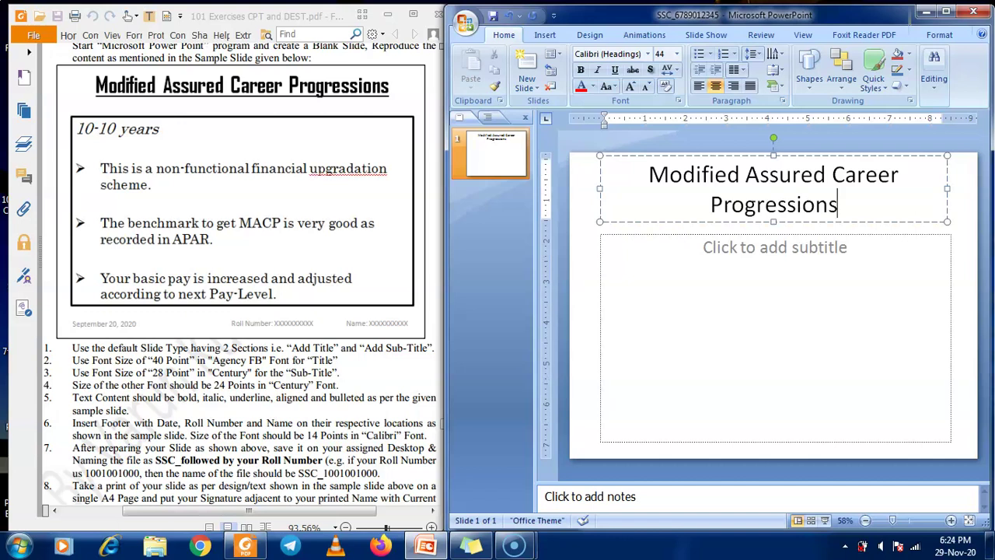
Type '10-10 years' and the points on the financial upgradation scheme, MACP benchmark and pay.
left_click(776, 250)
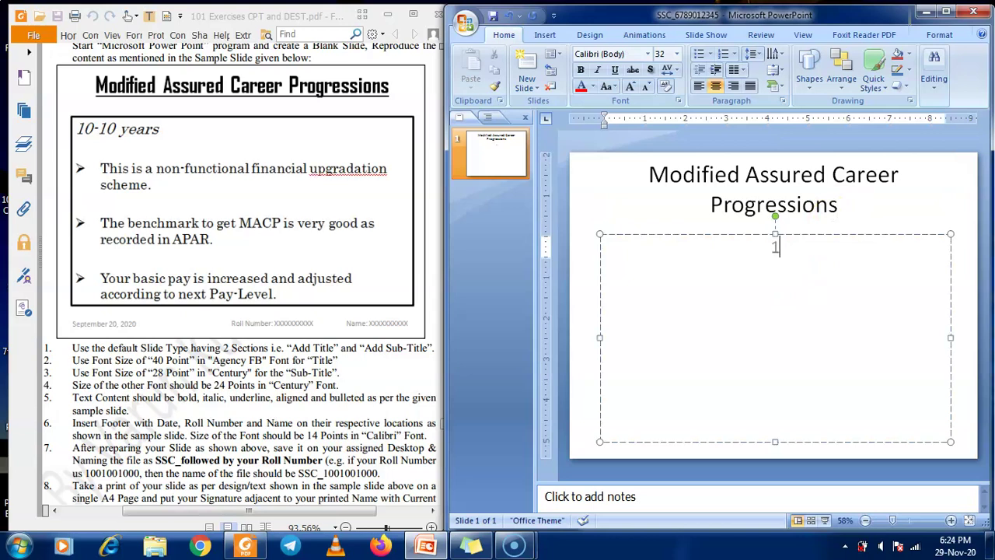
type("10")
type(" year")
key("BackSpace")
type("ars This")
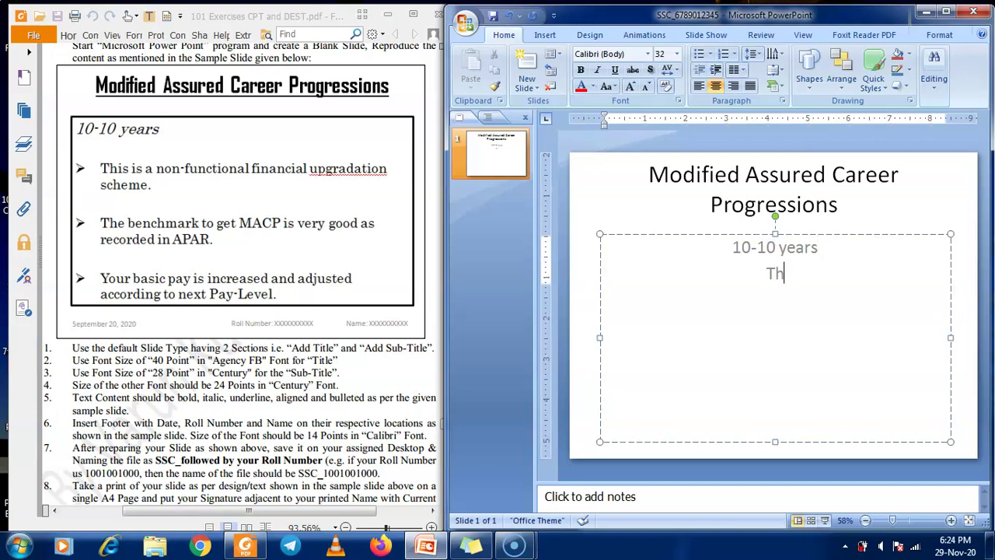
type(" is a non-functional financial upgradation scheme. Th")
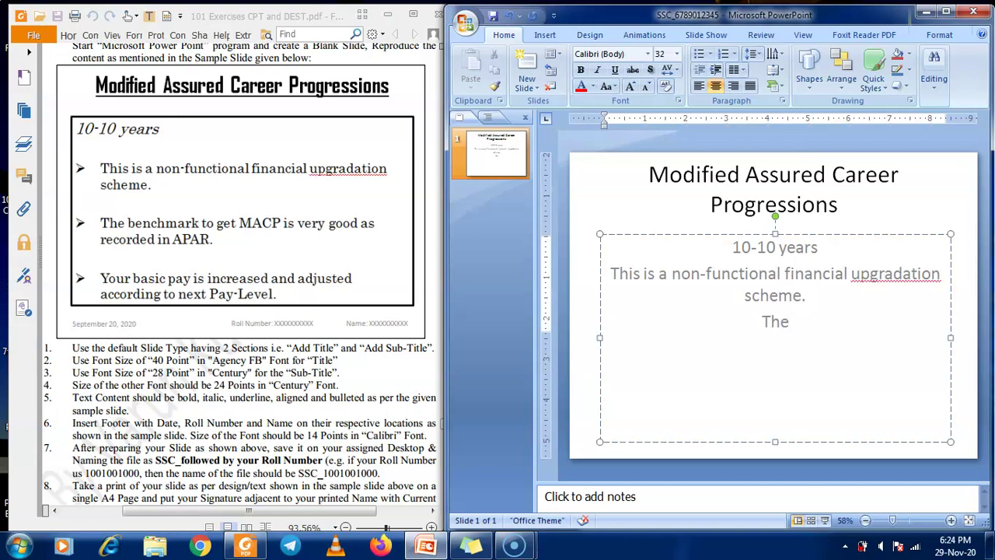
type("e benchmark to get MACP")
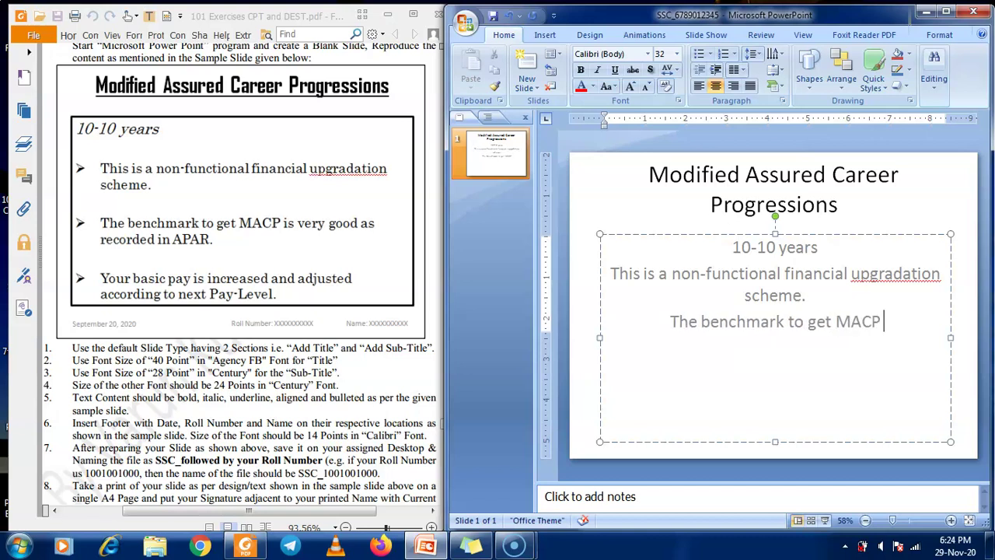
type(" is very f")
key("BackSpace")
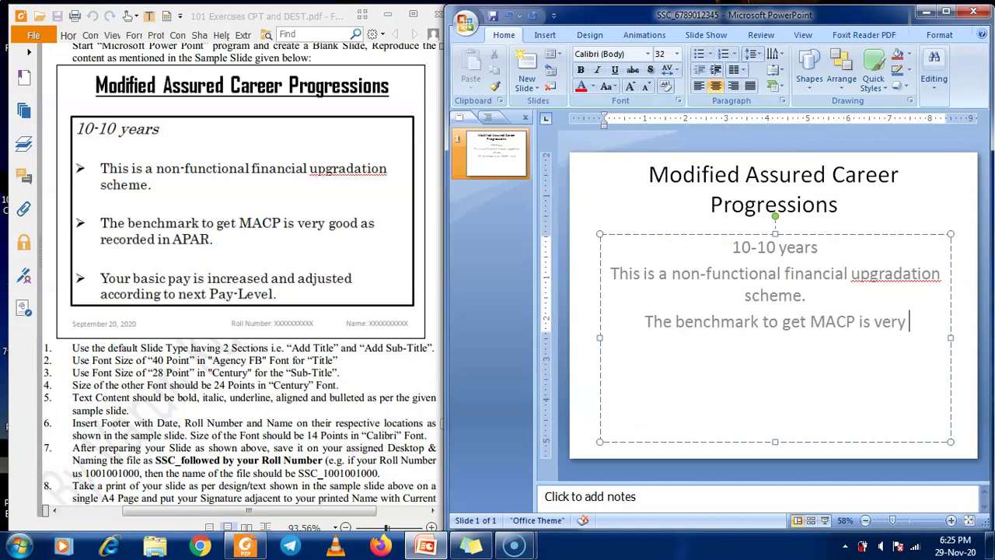
type("good as recorded in")
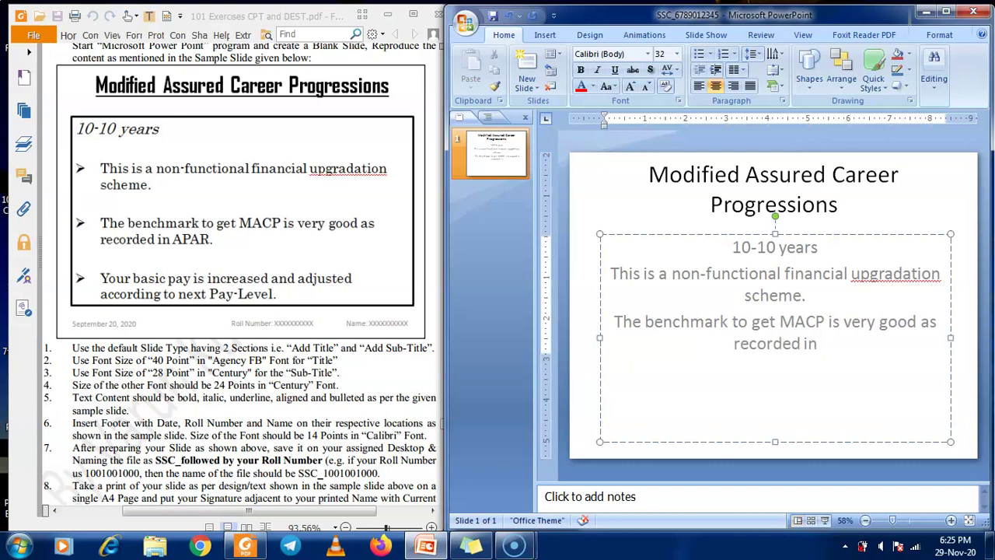
type("R.")
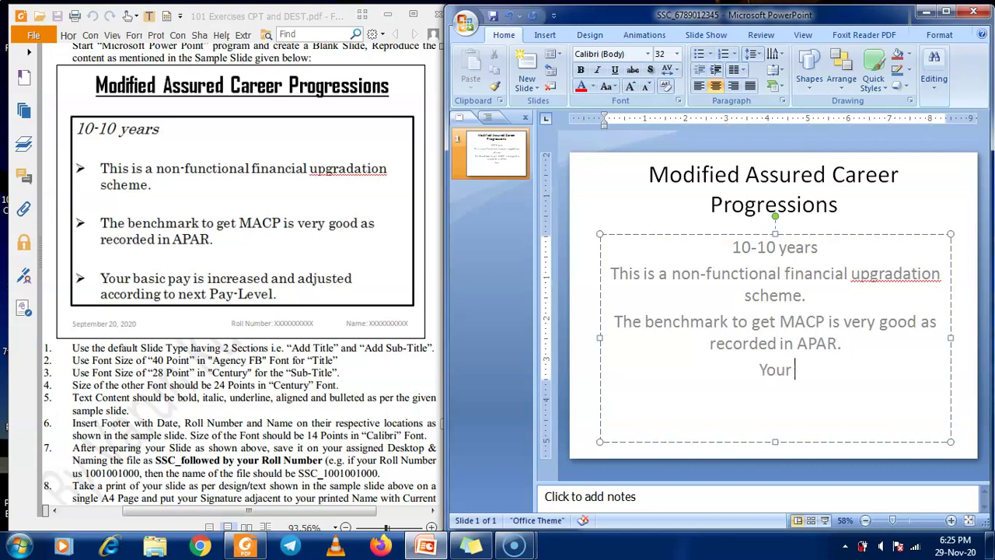
type("y is increased and adjusted to ")
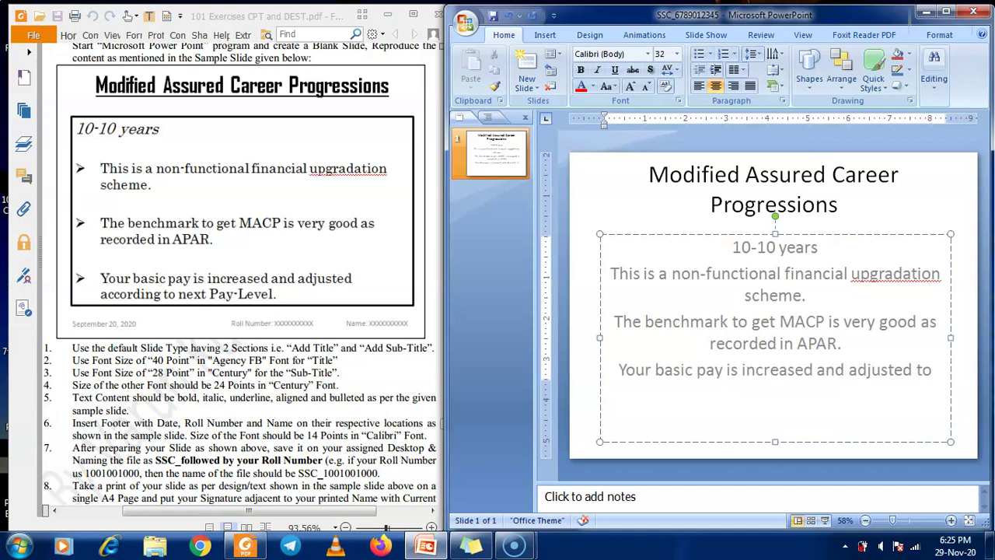
type("ne")
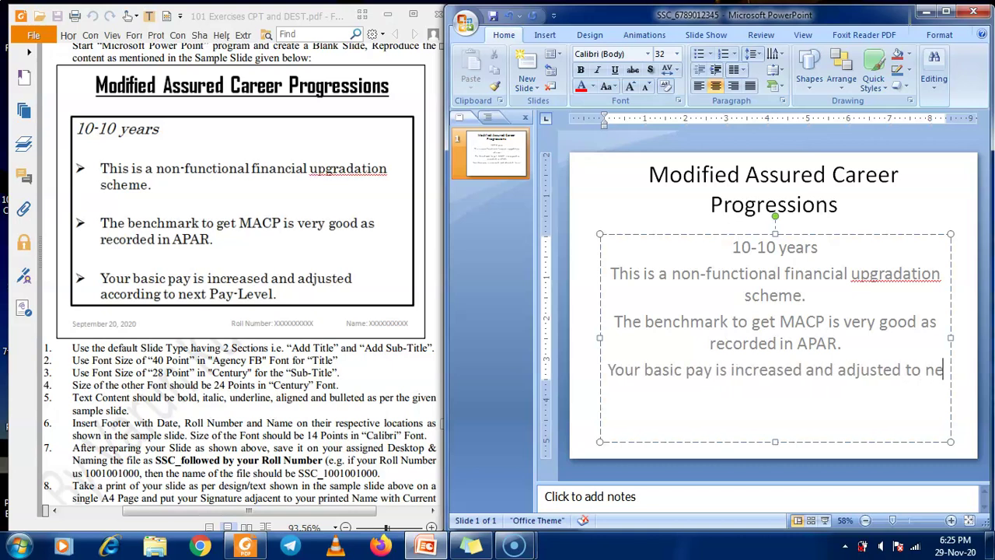
type("xt Pay-Level.")
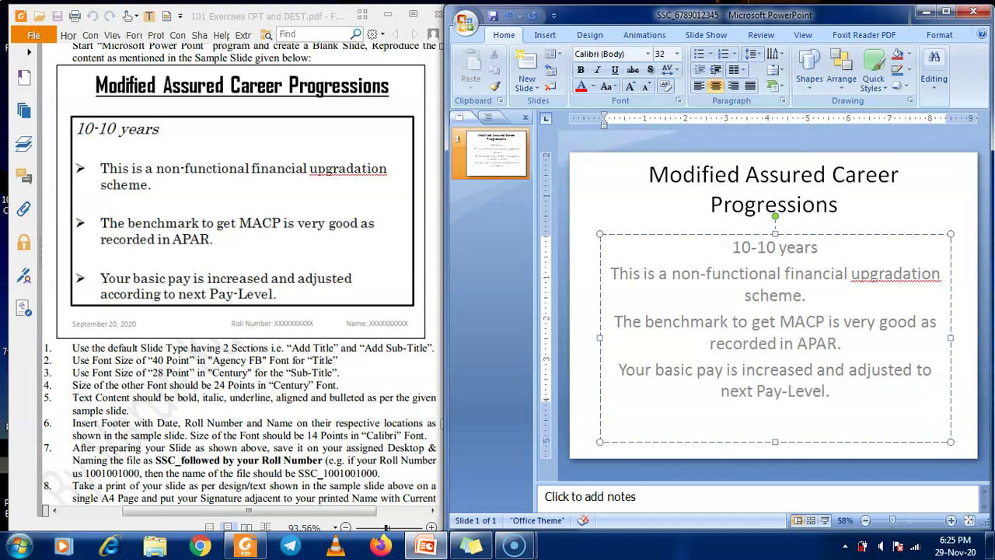
Make the whole body text box black via Font Color.
left_click(848, 234)
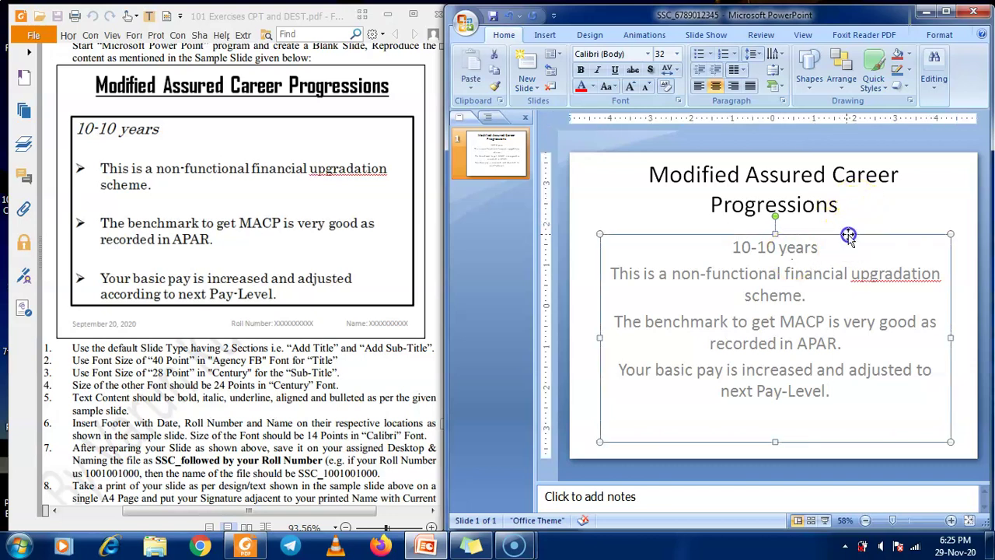
left_click(595, 91)
left_click(596, 112)
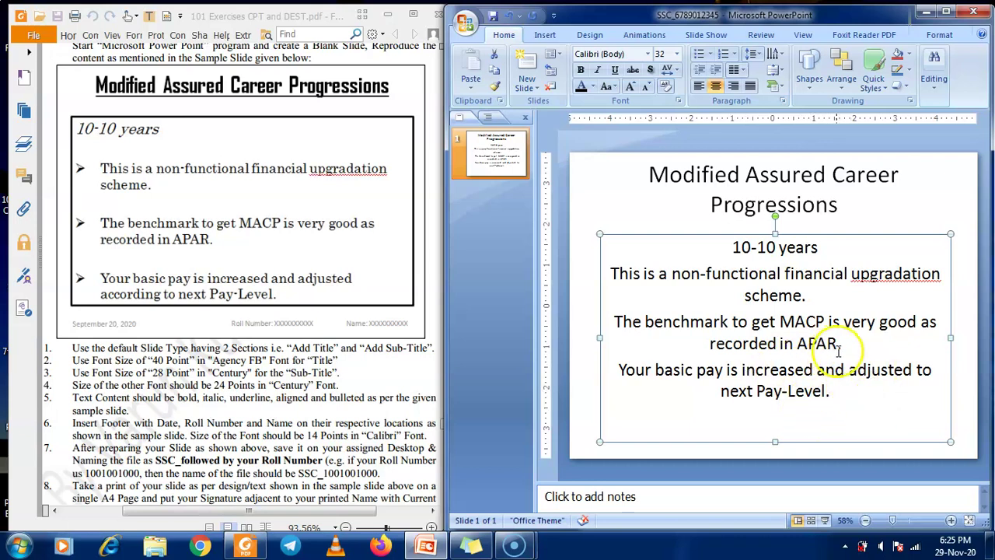
left_click(731, 246)
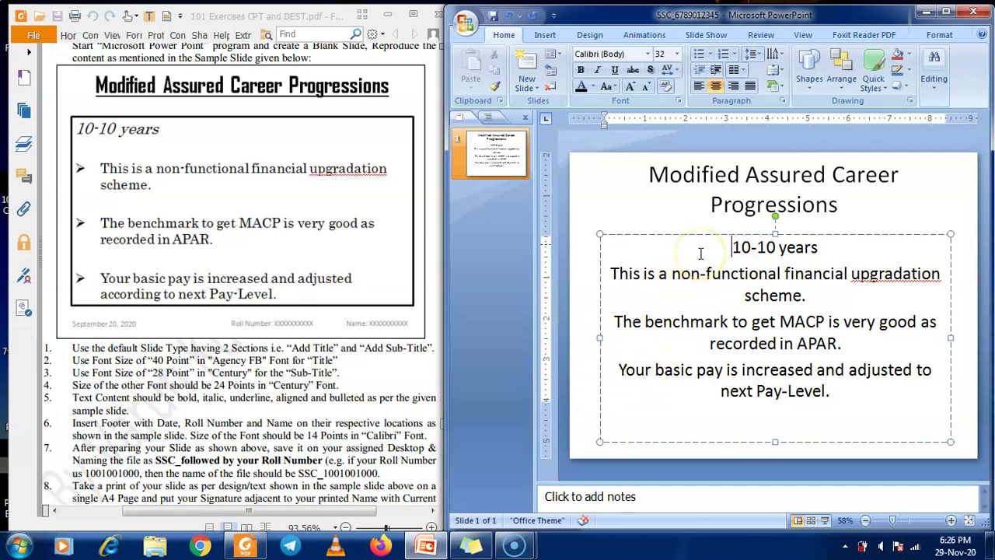
left_click(280, 398)
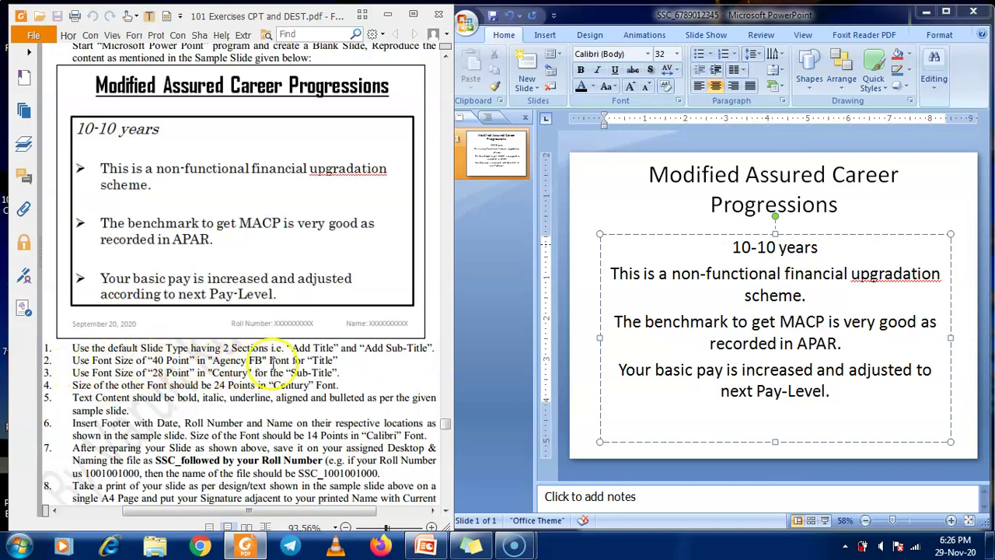
Format the slide title as Agency FB, 40 pt, bold and underlined.
left_click(716, 170)
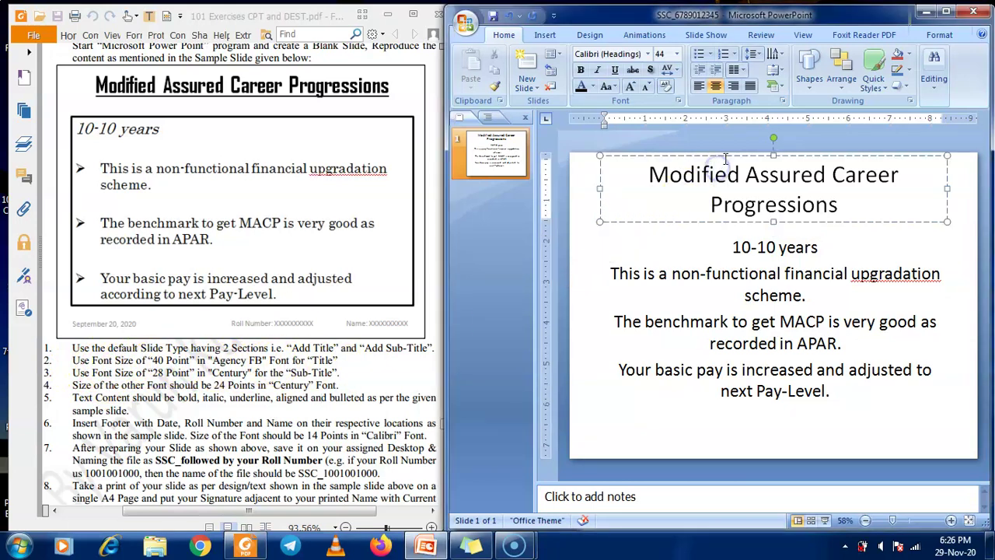
left_click(648, 53)
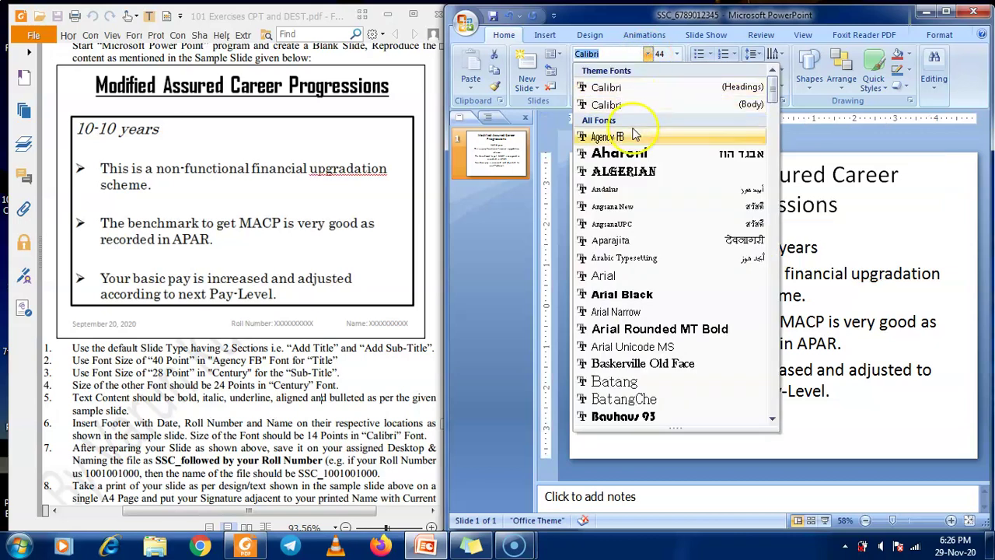
left_click(634, 136)
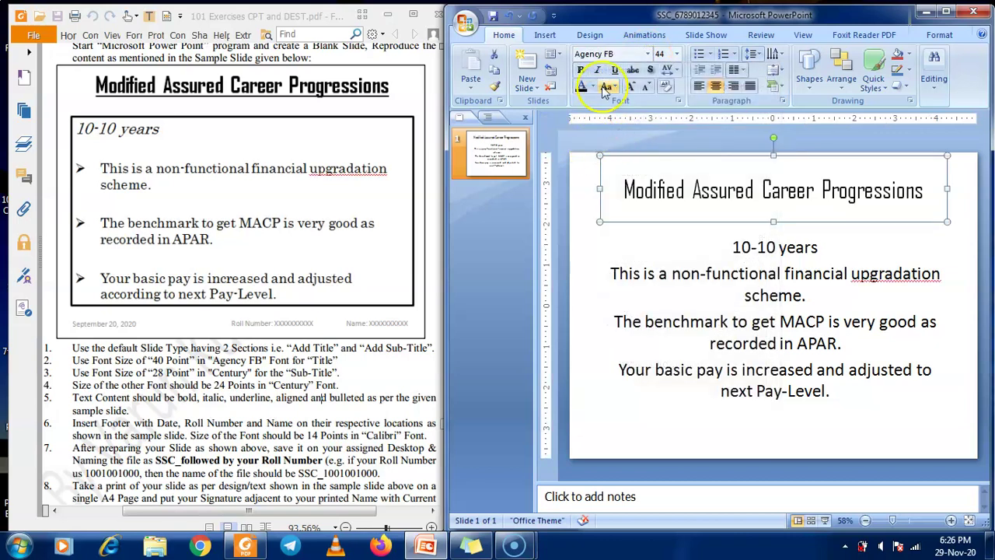
left_click(580, 70)
left_click(614, 70)
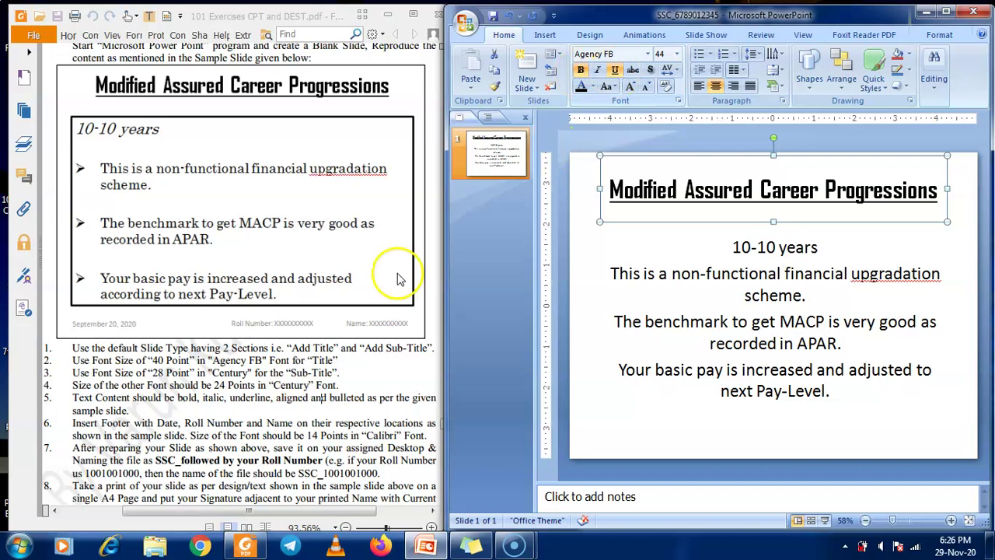
left_click(676, 55)
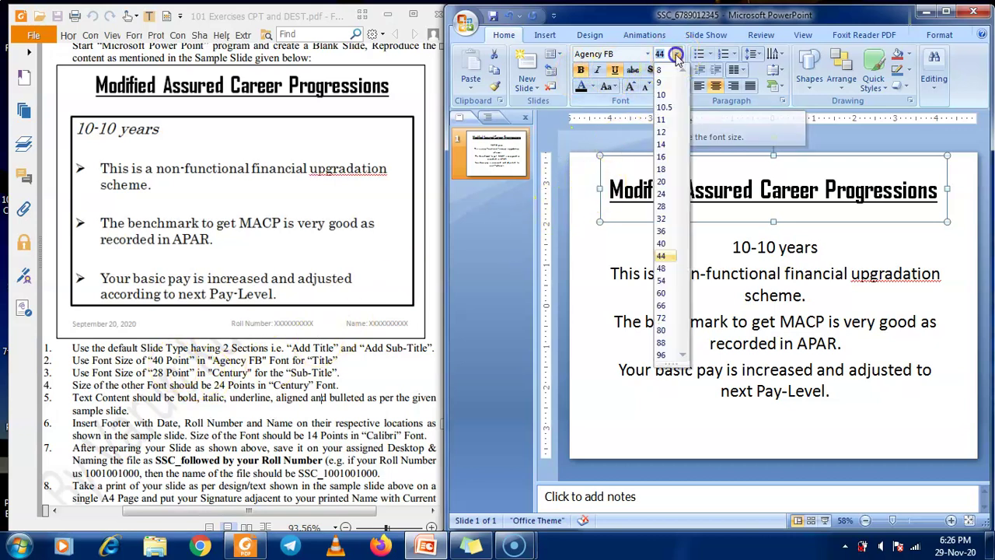
left_click(665, 244)
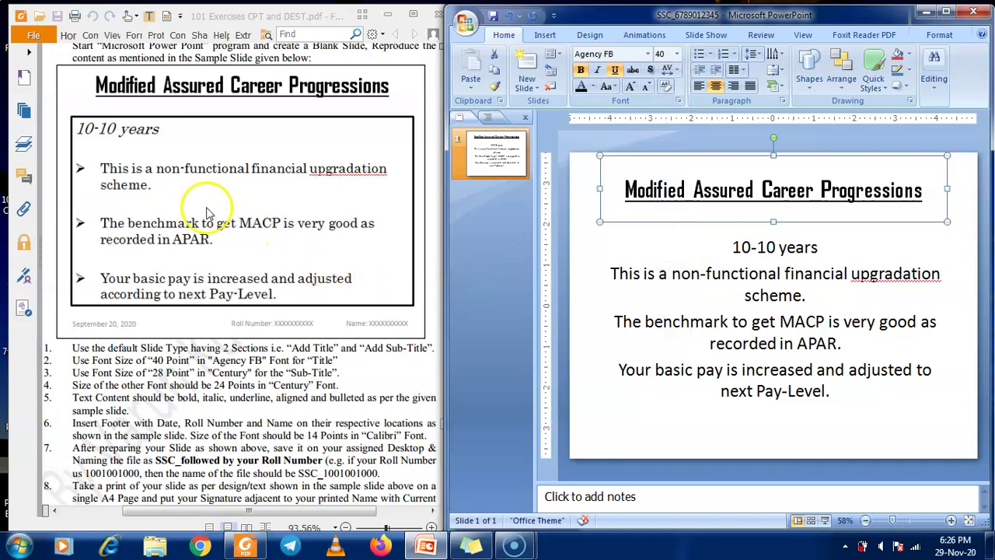
left_click(776, 248)
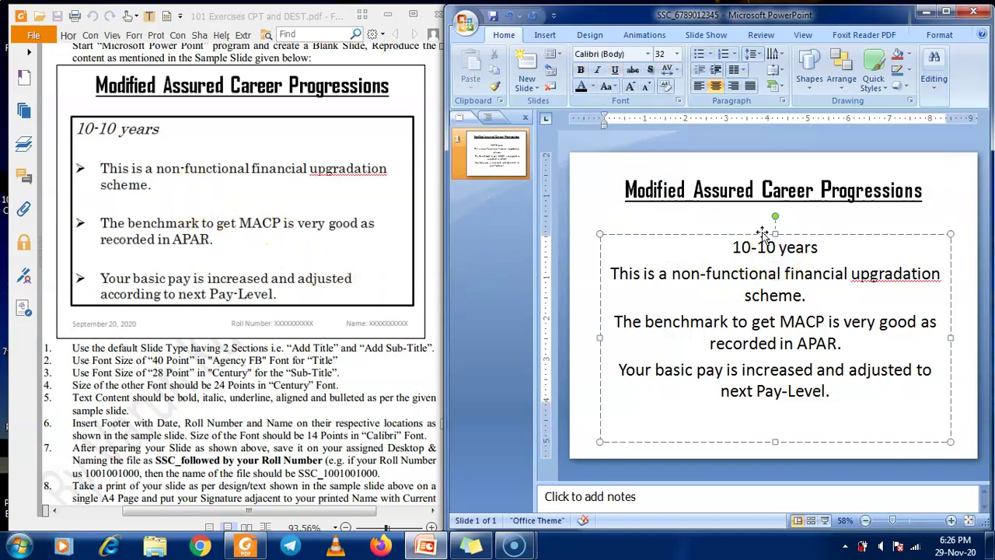
left_click(762, 233)
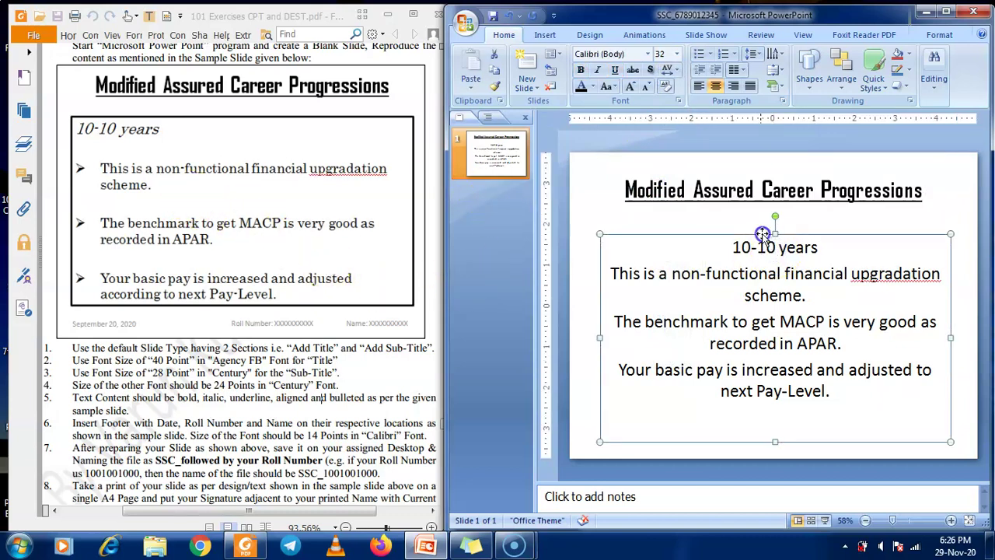
Give the body text box a solid black 4 pt outline through Format Shape.
right_click(715, 230)
left_click(770, 410)
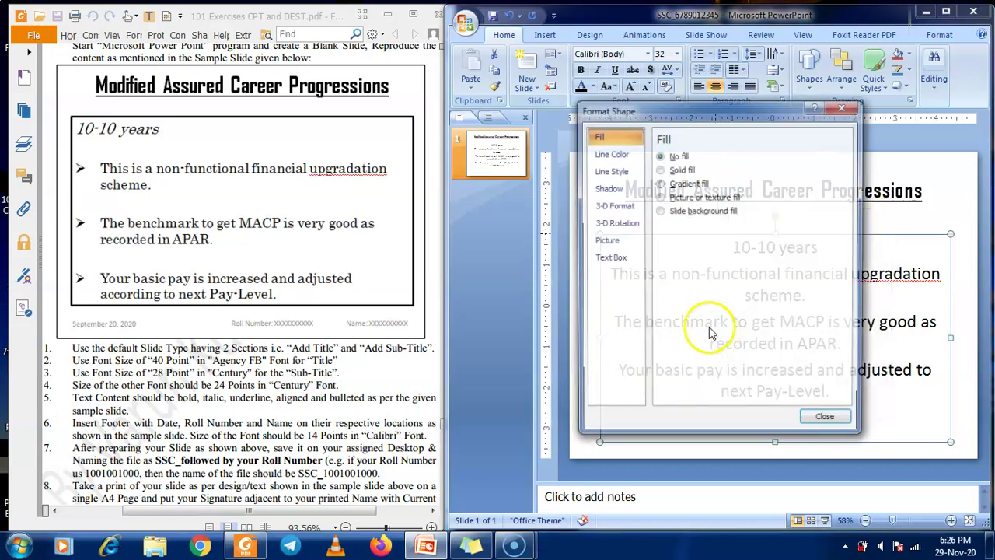
left_click(614, 154)
left_click(676, 169)
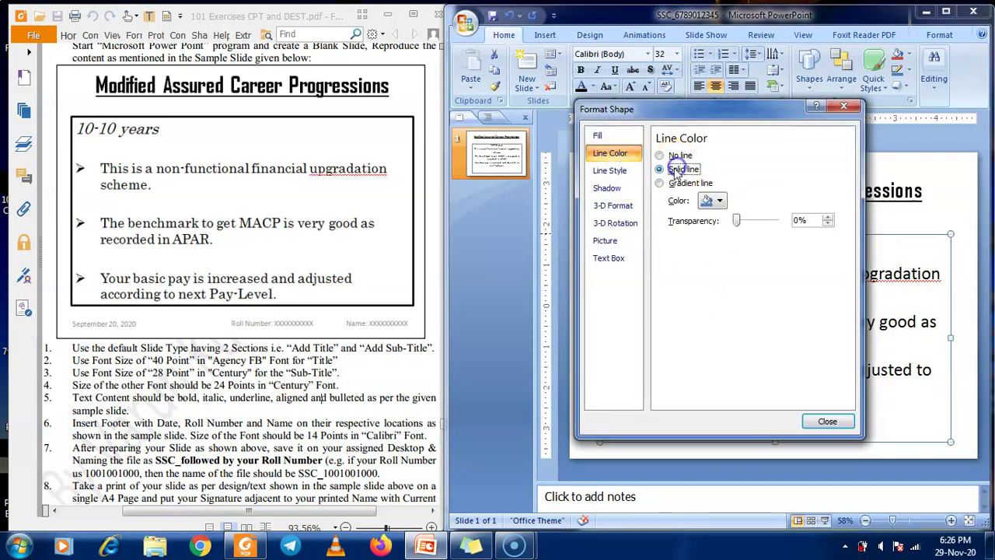
left_click(609, 170)
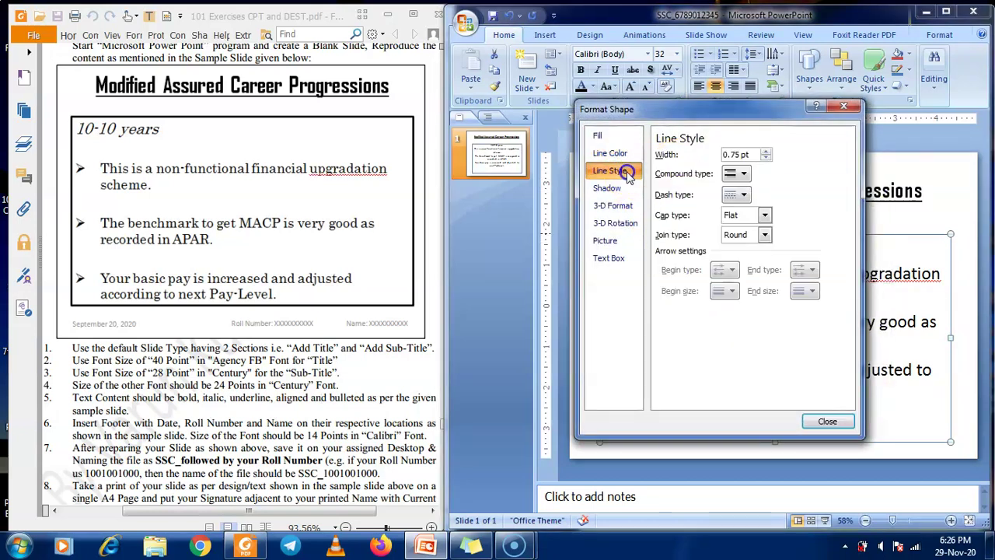
left_click(765, 153)
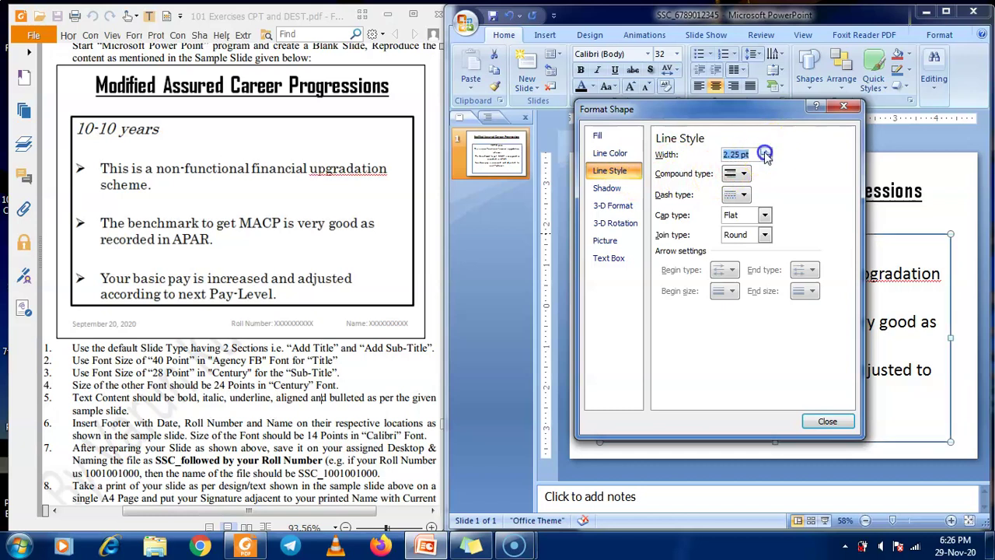
left_click(766, 152)
left_click(765, 153)
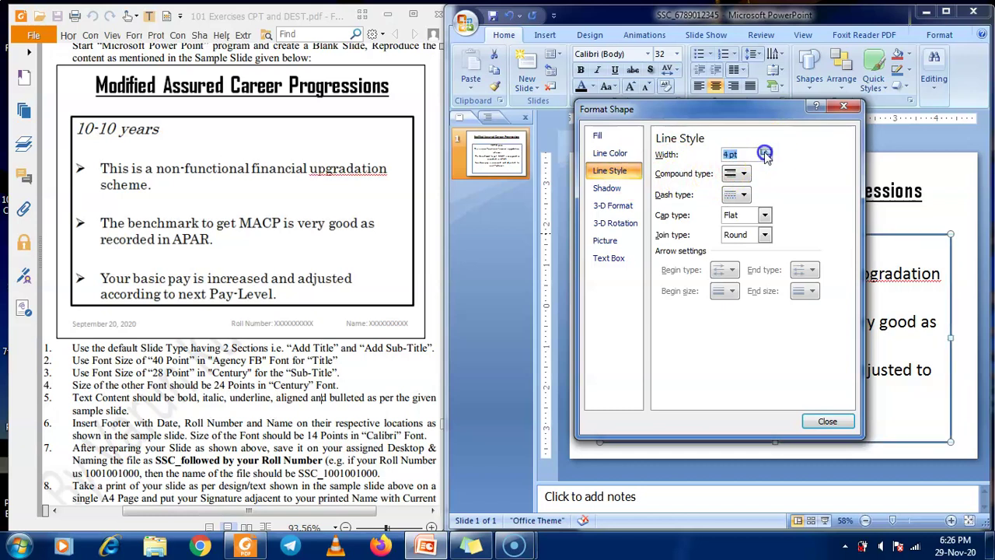
left_click(608, 153)
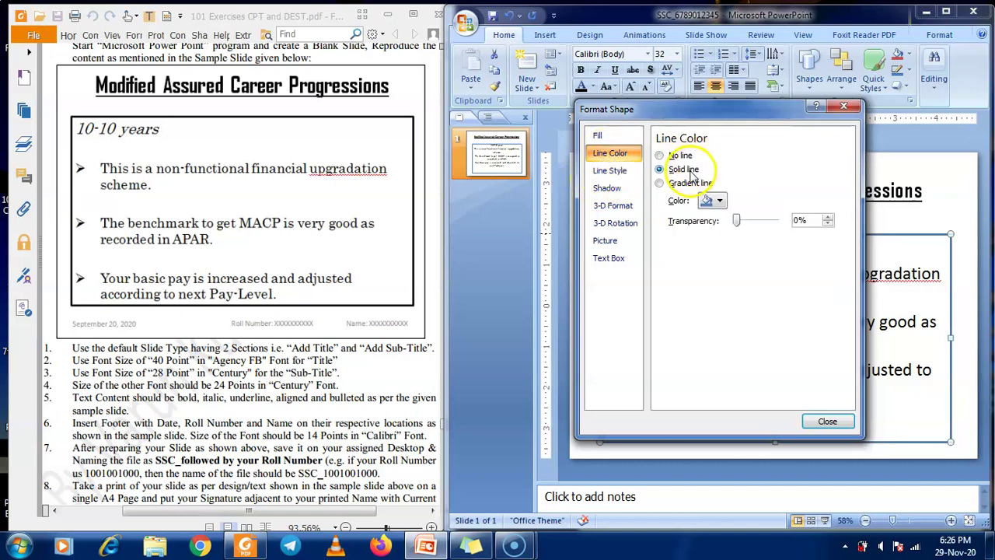
left_click(708, 200)
left_click(717, 232)
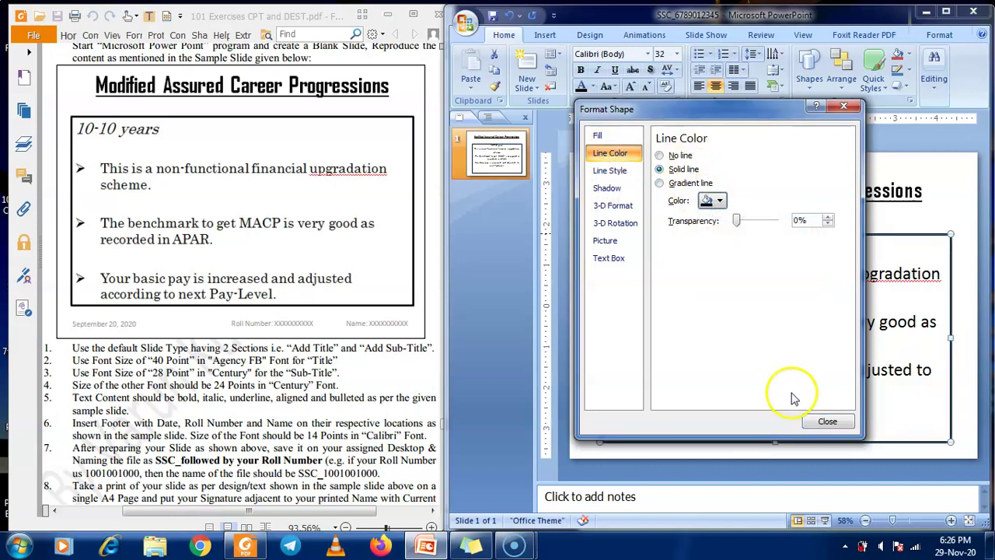
left_click(824, 421)
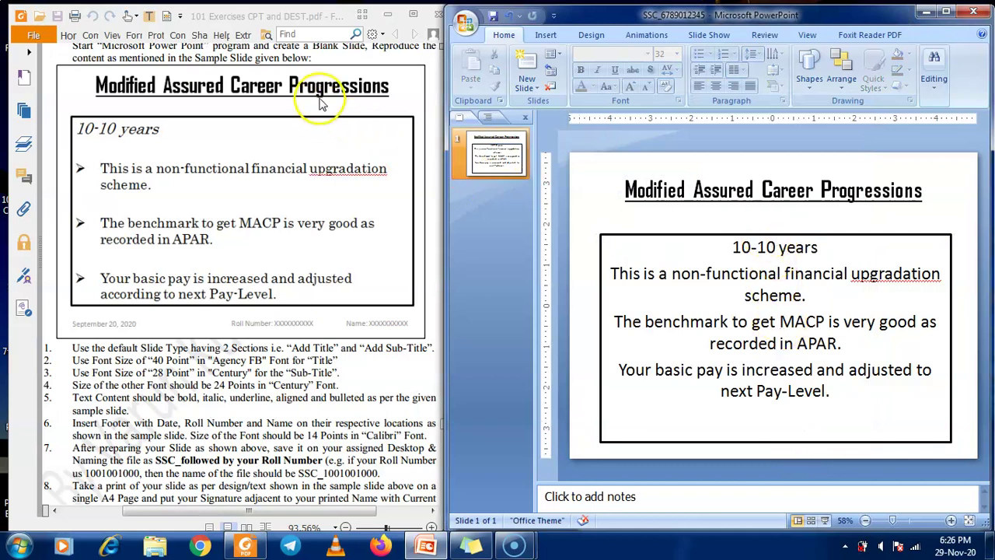
Move the bordered body box slightly higher and left-align all of its text.
left_click(776, 233)
key("Up")
key("Up")
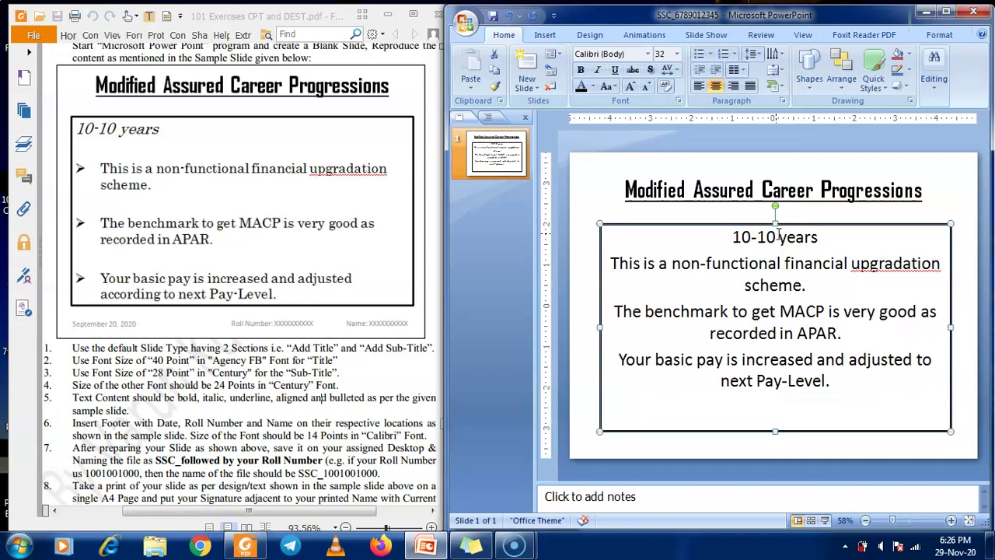
key("ctrl+Up")
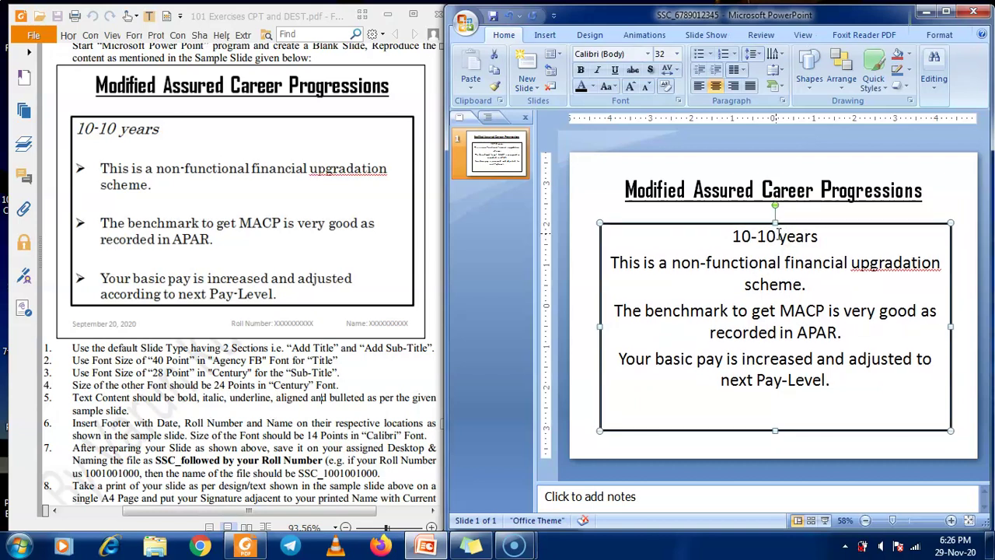
left_click_drag(729, 233, 843, 381)
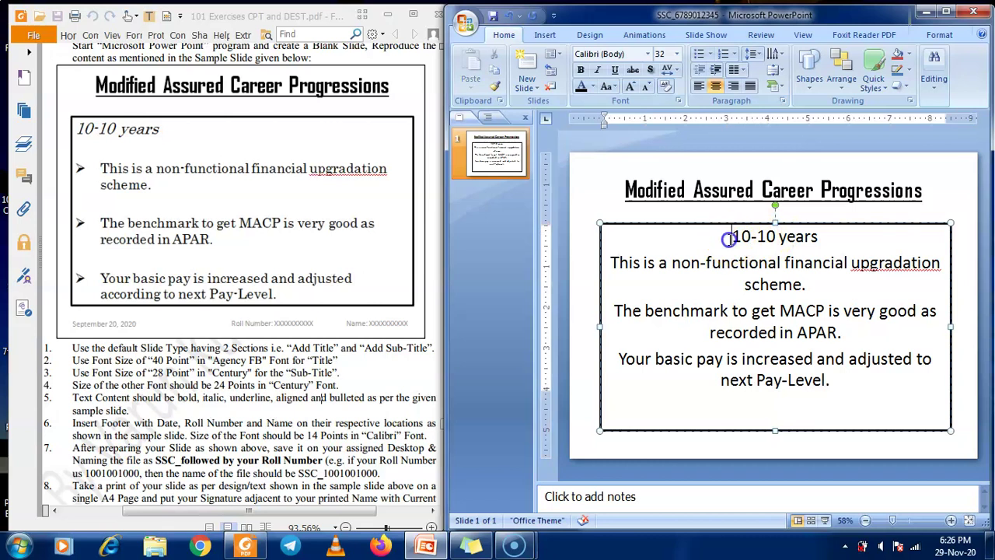
left_click(698, 86)
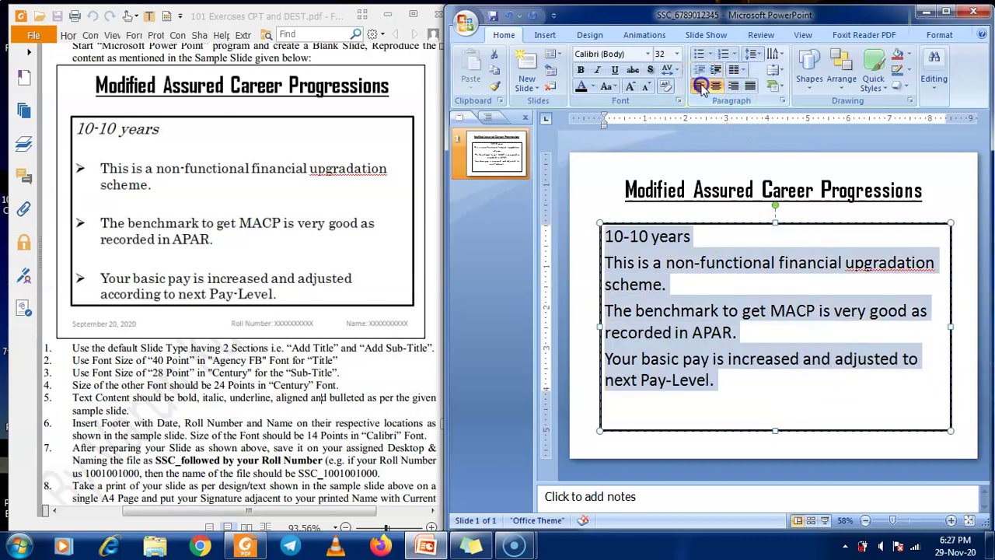
left_click(721, 277)
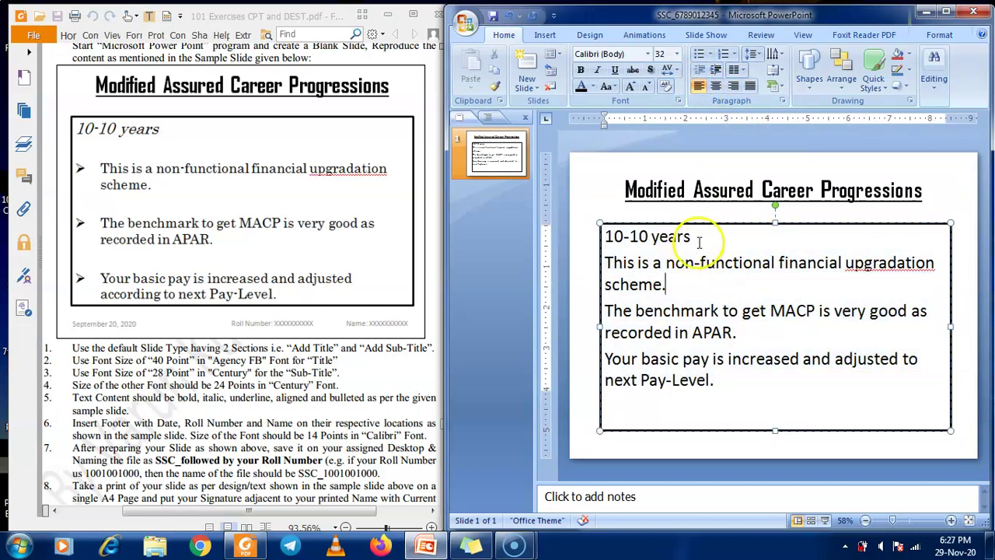
Set the whole body text box to 28 pt Century.
left_click_drag(692, 237, 605, 237)
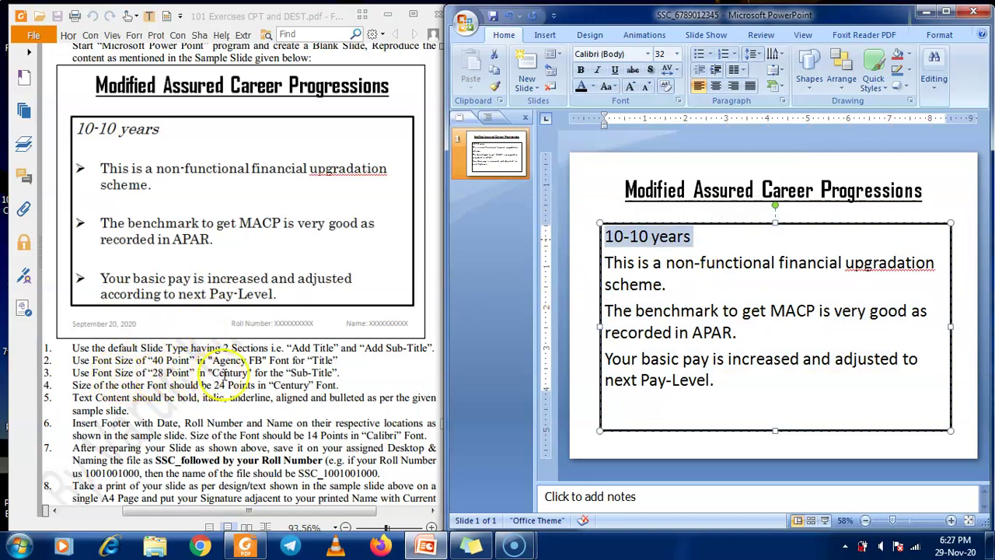
left_click(701, 223)
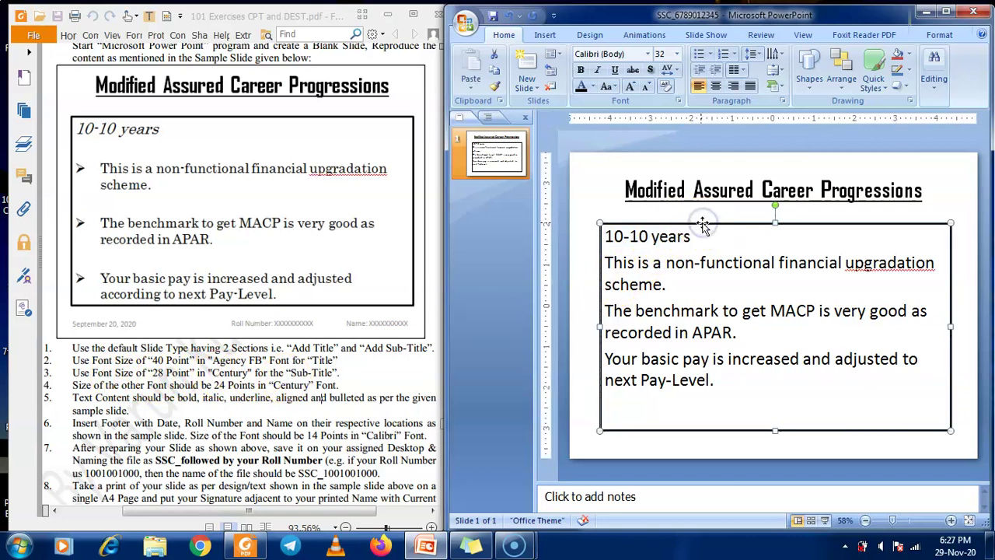
left_click(675, 55)
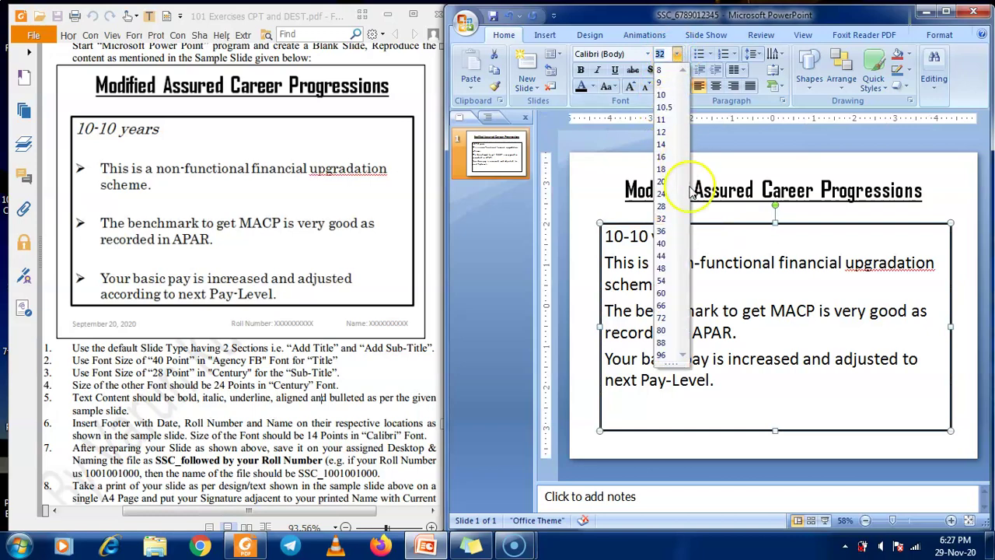
left_click(668, 206)
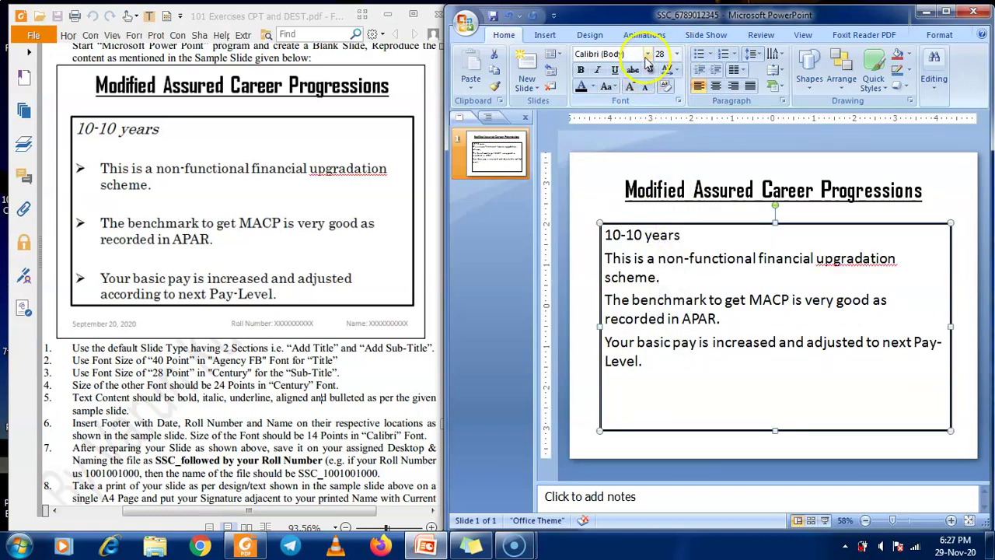
left_click(647, 56)
type("Cen")
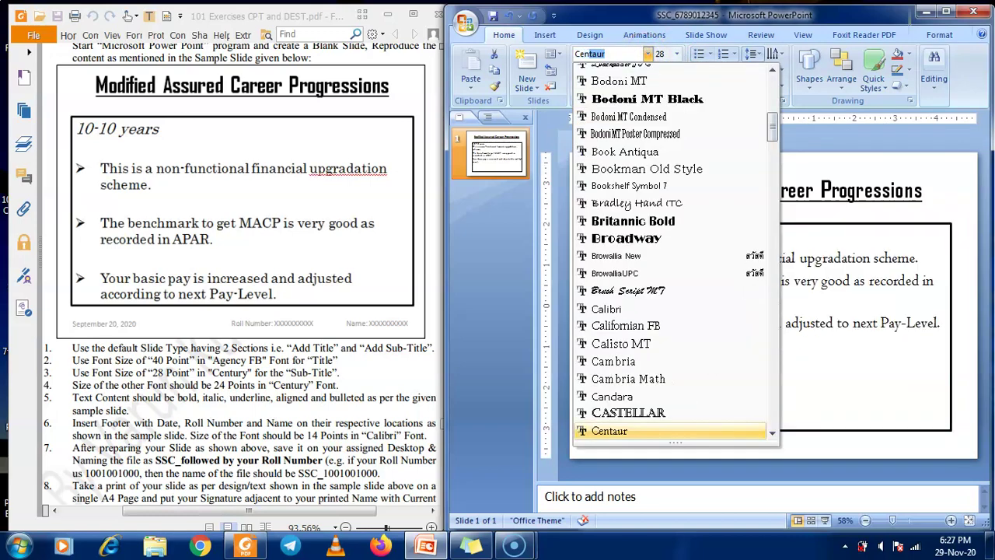
type("tury")
key("Return")
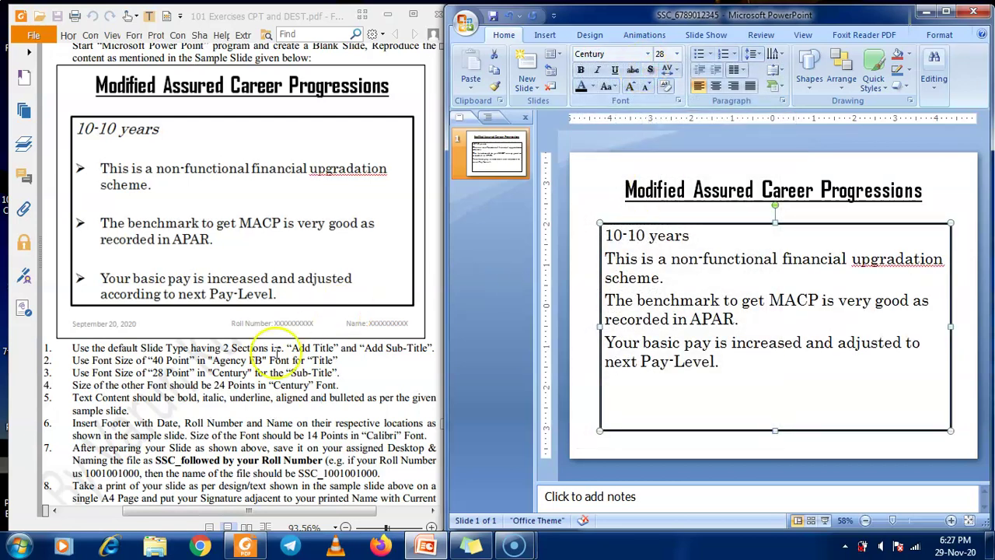
Mark instruction 4 about 24 point Century in the instructions PDF.
left_click(195, 378)
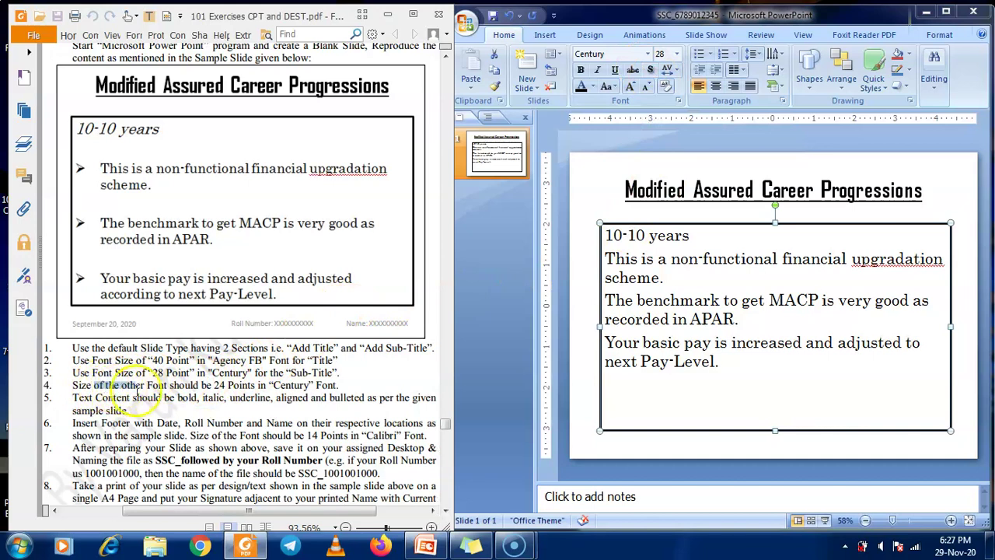
left_click_drag(94, 385, 340, 385)
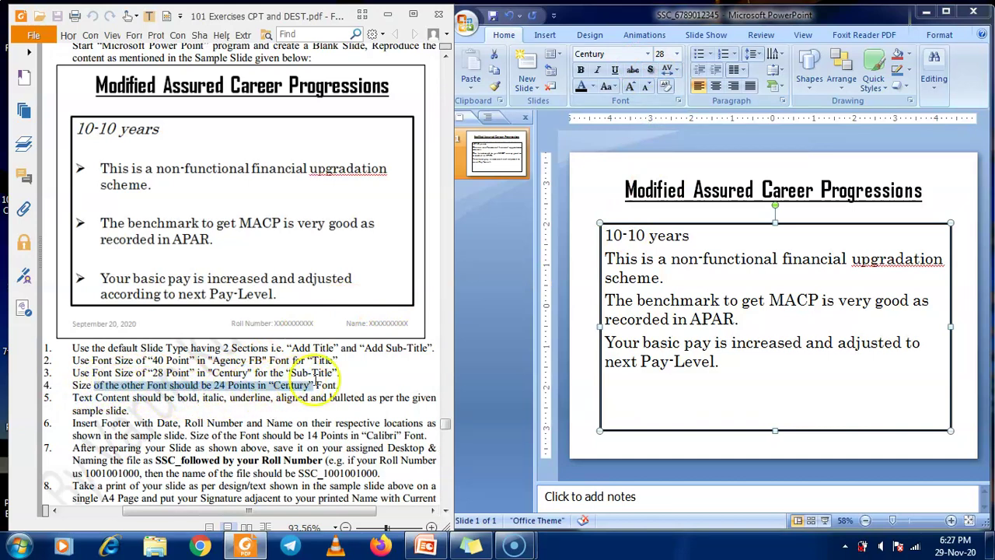
left_click(101, 168)
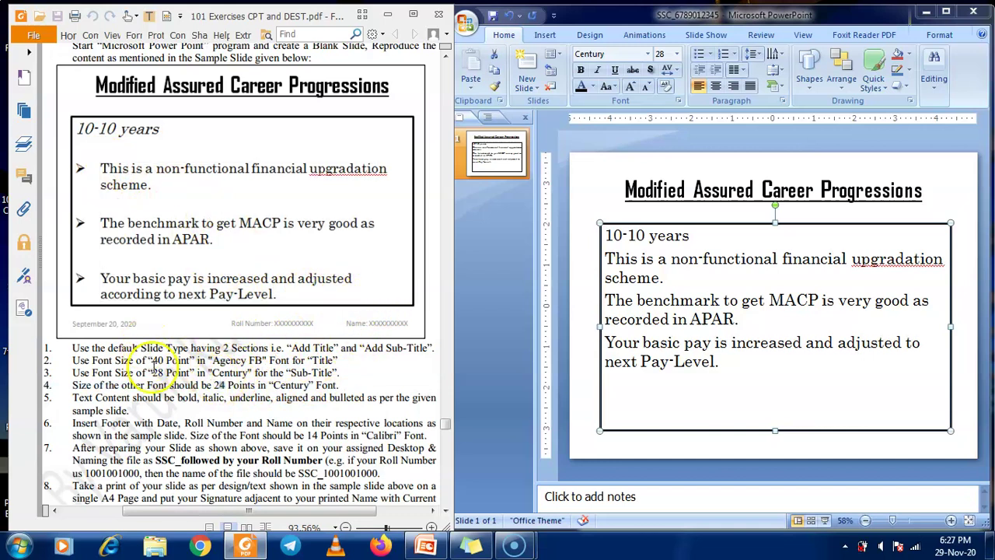
Set the three body sentences to 24 pt.
left_click(705, 339)
left_click_drag(723, 360, 606, 259)
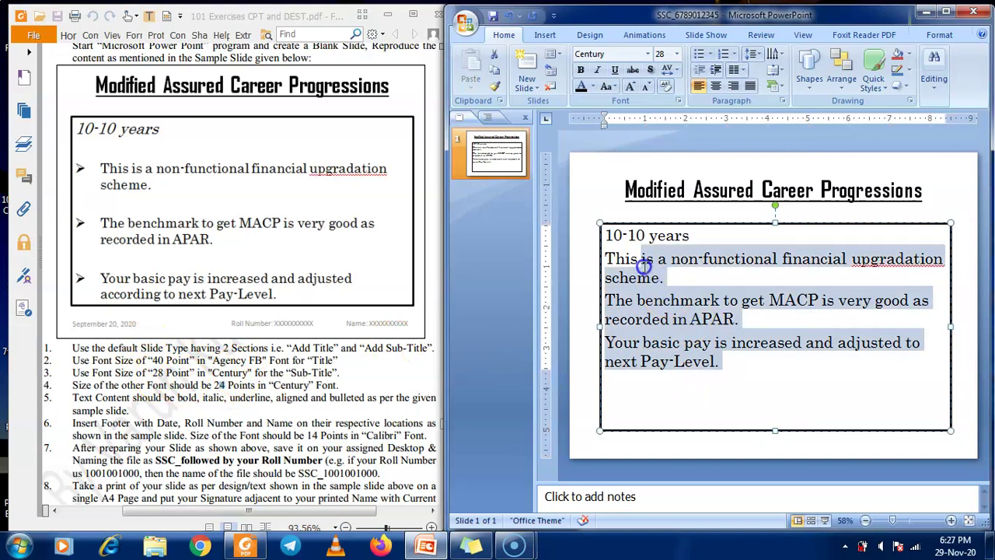
left_click(676, 53)
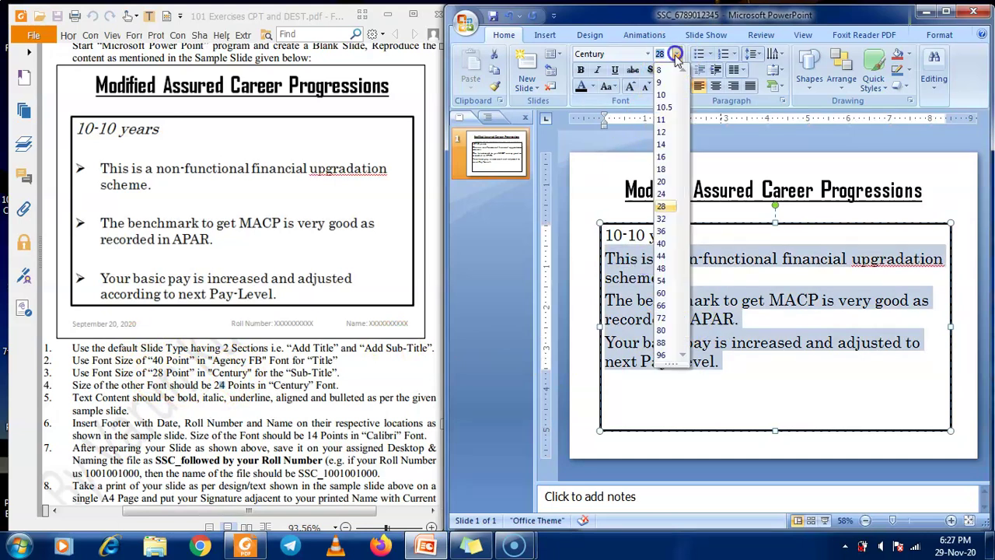
left_click(660, 194)
left_click(697, 259)
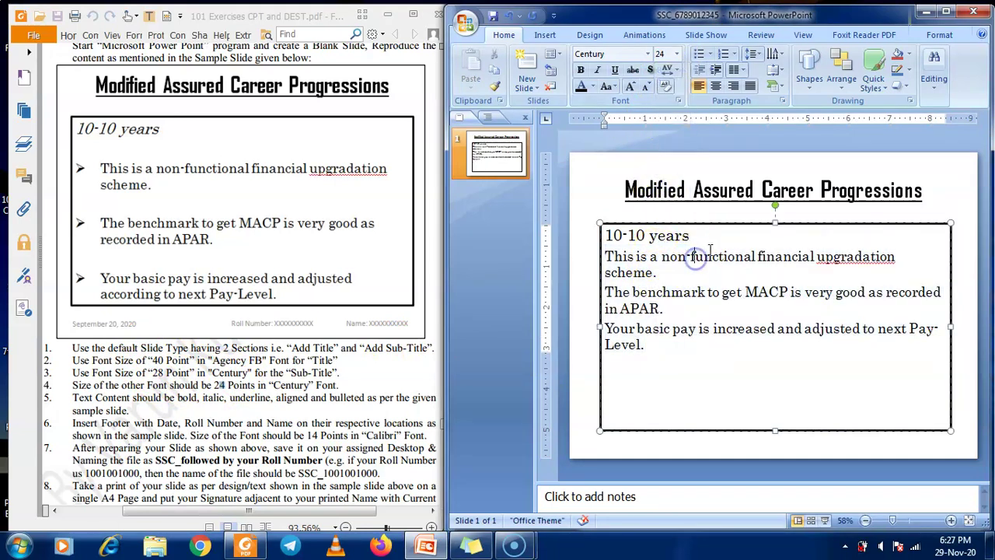
Add blank lines after '10-10 years', after 'scheme.' and after 'in APAR.'.
left_click(709, 243)
key("Return")
left_click(712, 286)
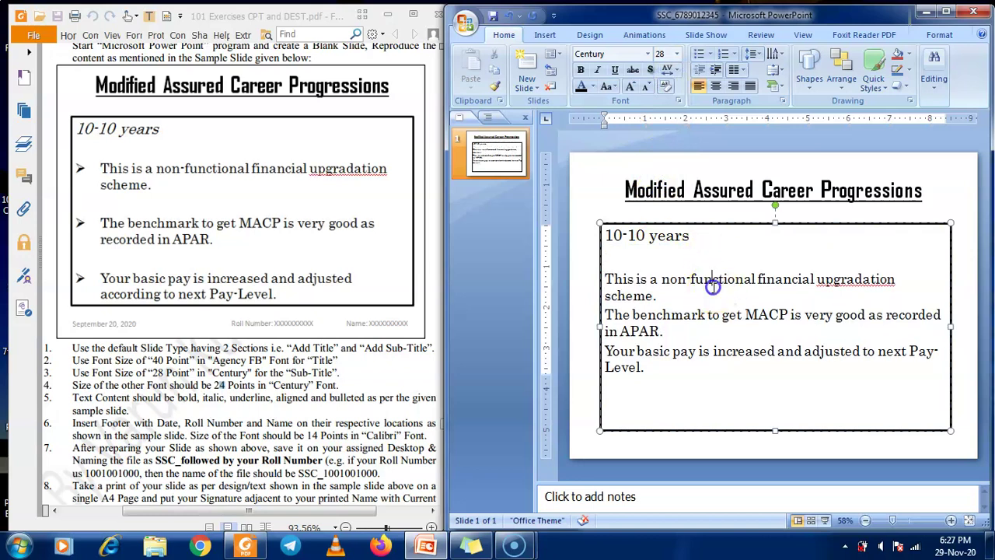
key("Return")
left_click(709, 344)
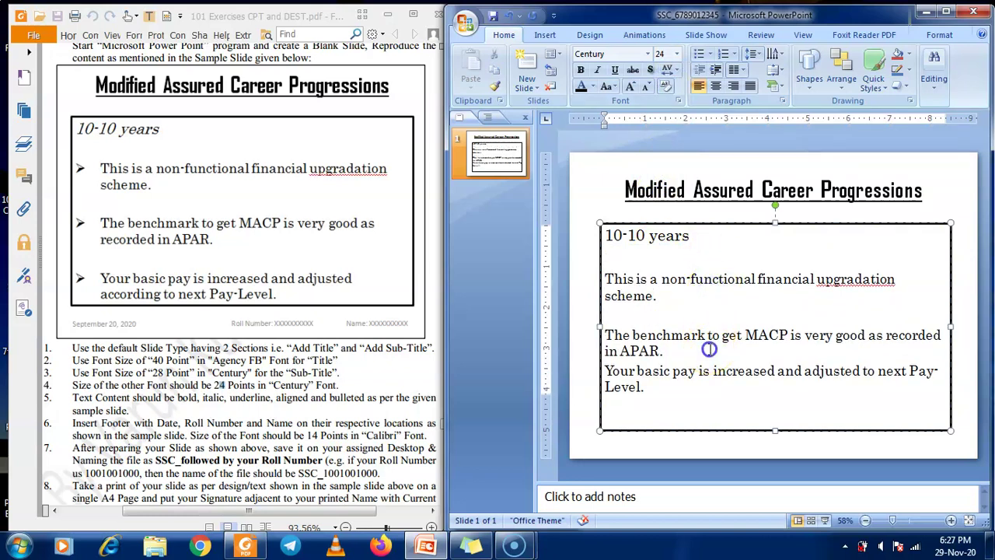
key("Return")
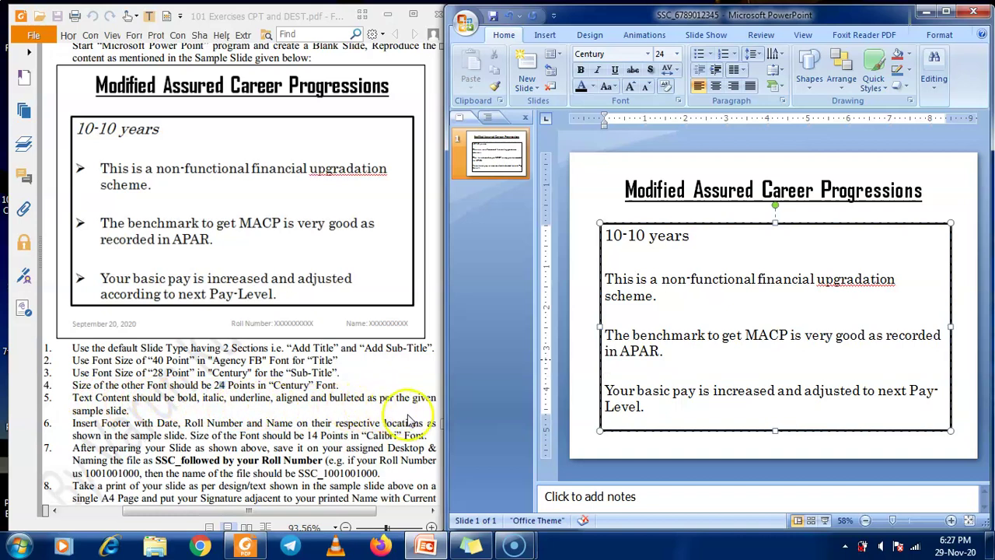
Shrink the title placeholder from top and bottom so it sits just above the box.
left_click(722, 194)
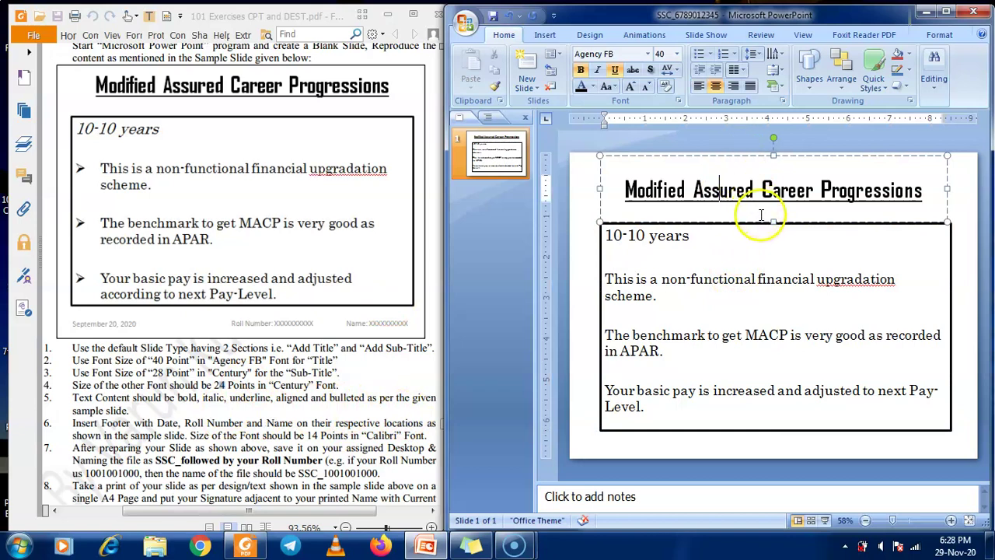
left_click_drag(773, 155, 774, 169)
left_click_drag(773, 220, 772, 213)
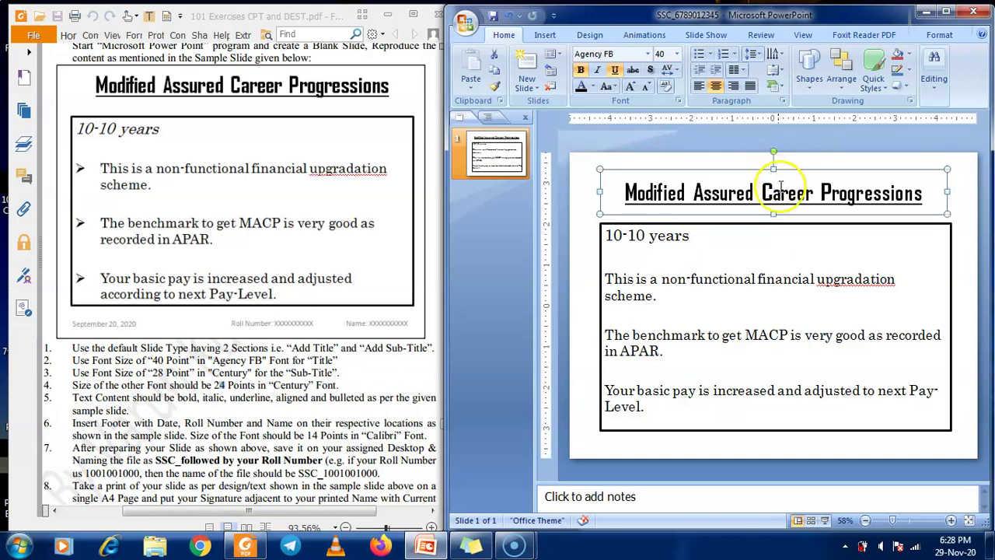
Make the '10-10 years' line italic and select the three body paragraphs.
left_click_drag(705, 234, 605, 233)
left_click(596, 70)
left_click_drag(646, 407, 607, 279)
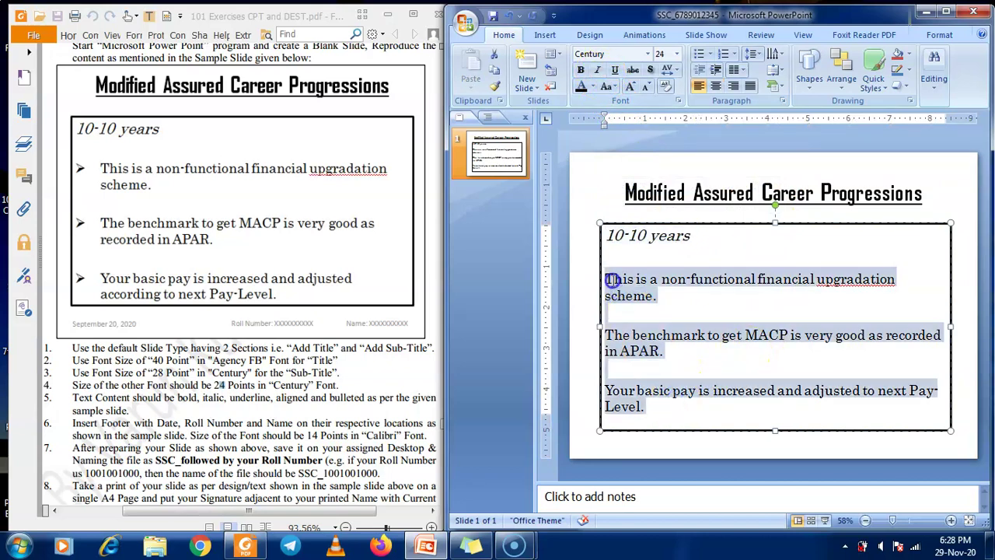
Apply arrow bullets to the three paragraphs, indent their text, and shorten the box slightly.
left_click(709, 55)
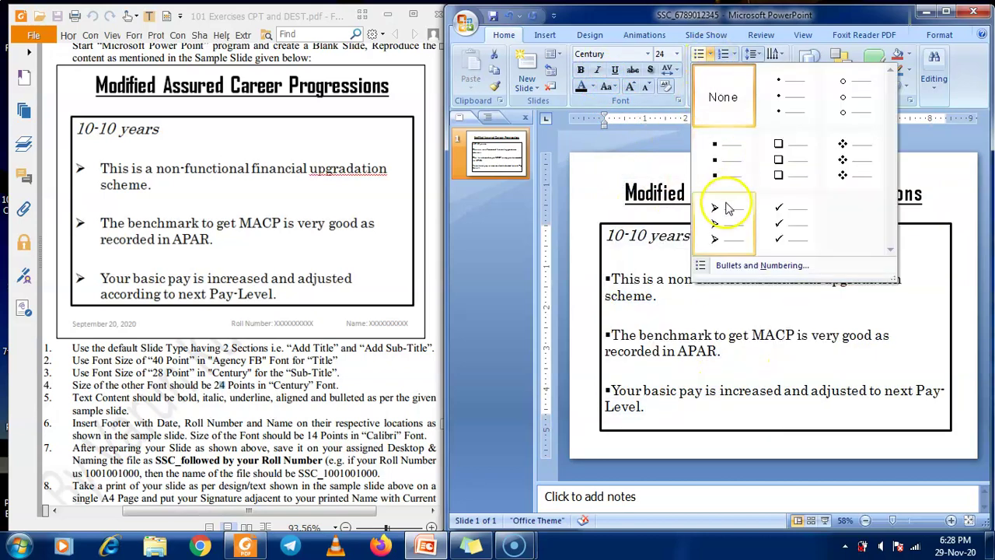
left_click(721, 221)
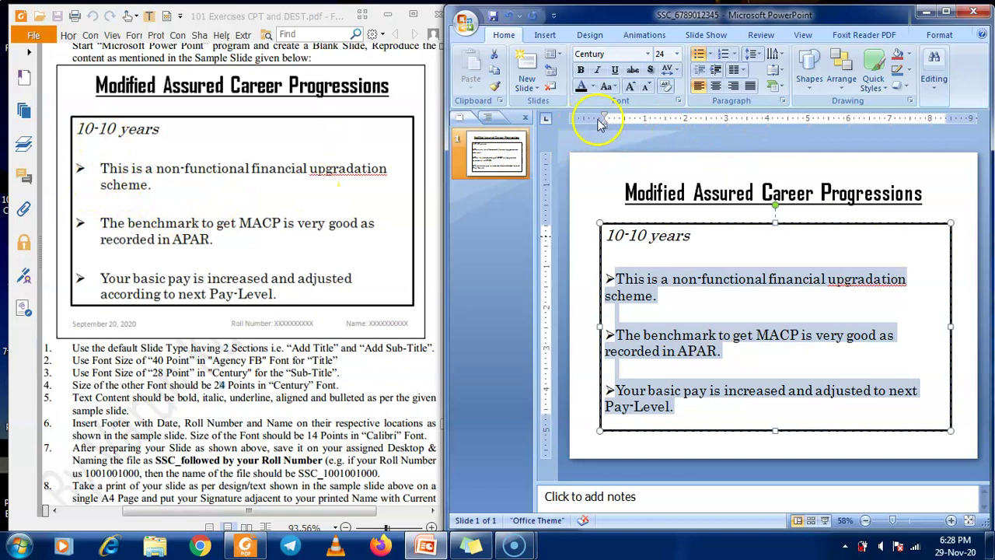
left_click_drag(604, 123, 630, 129)
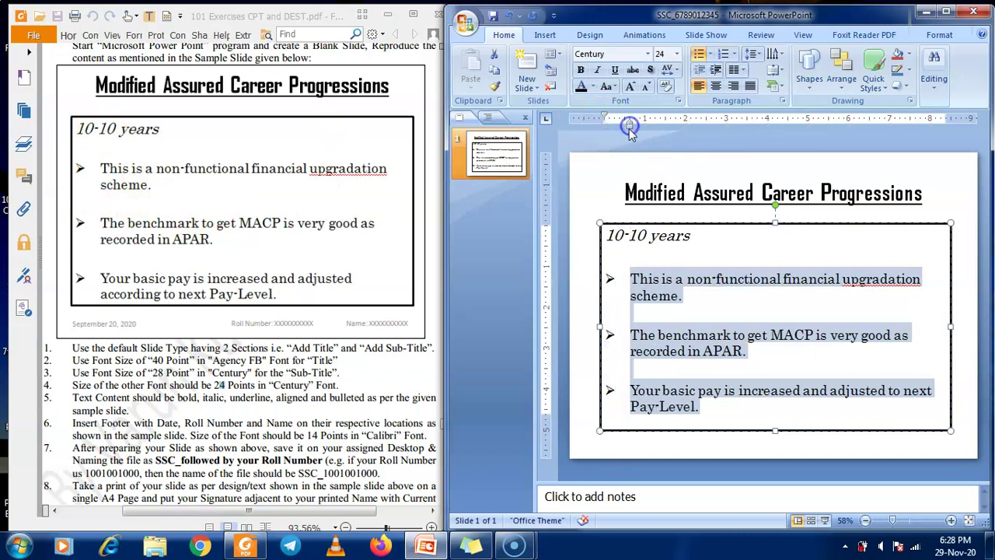
left_click(754, 282)
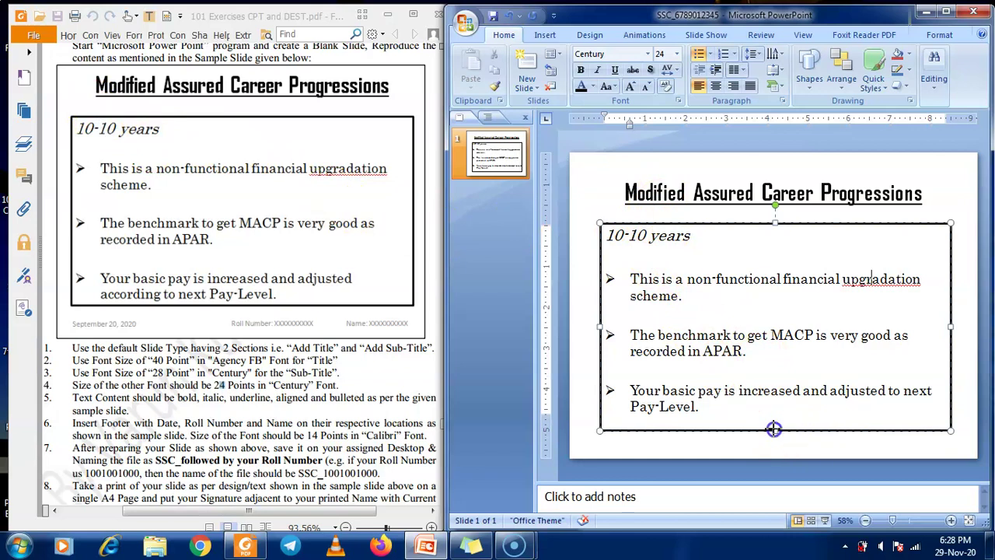
left_click_drag(773, 428, 773, 419)
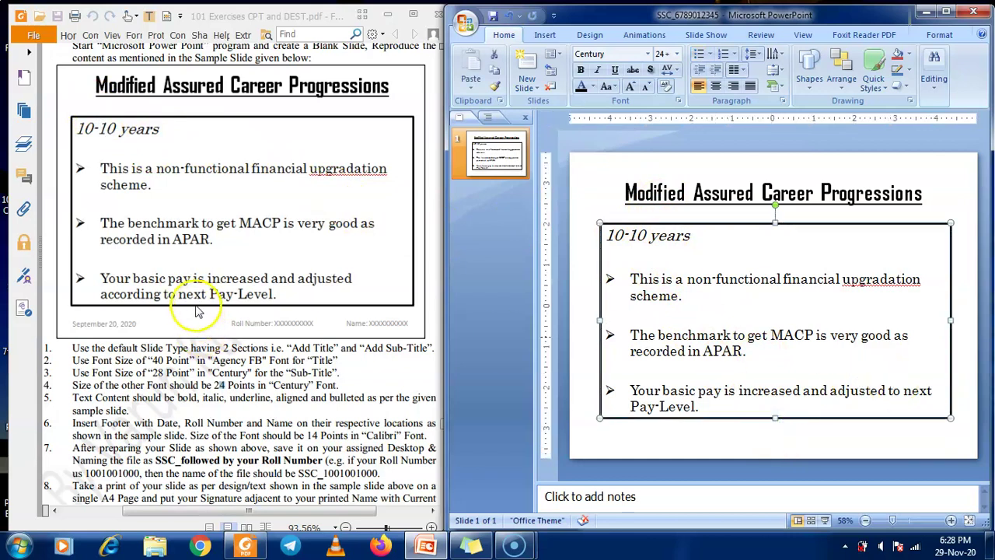
Insert 'according' before 'to' in the third bullet, then mark the PDF's footer font requirement.
left_click_drag(725, 409, 634, 285)
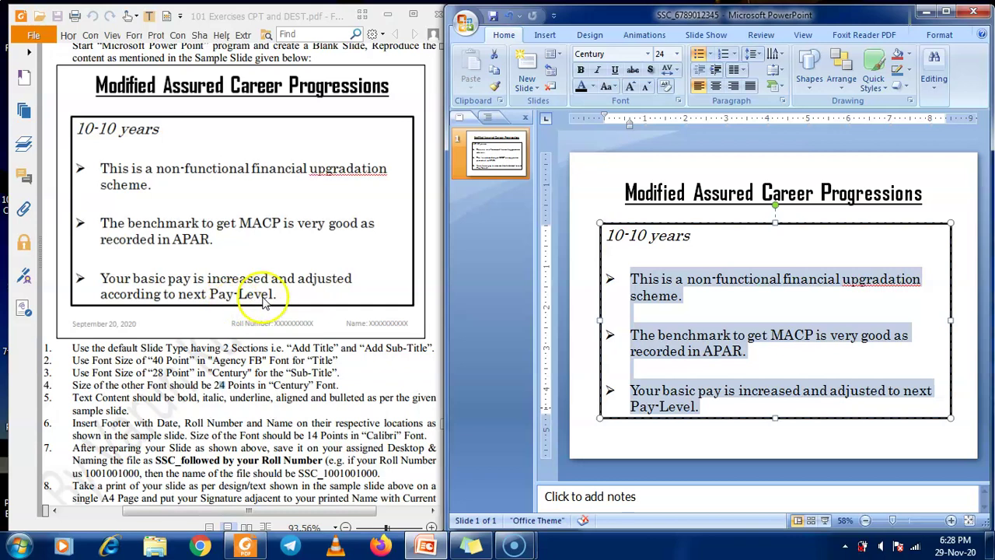
left_click(888, 391)
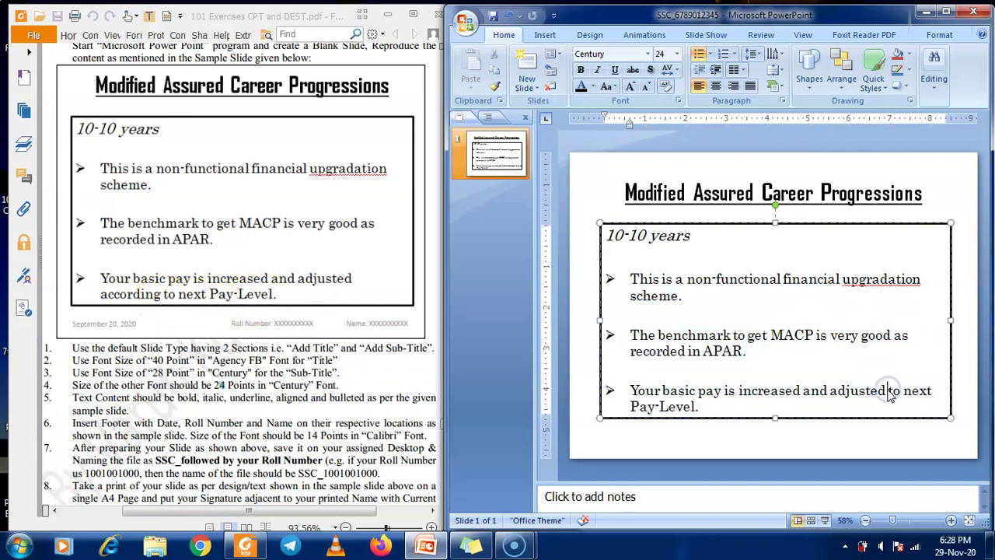
type("accord")
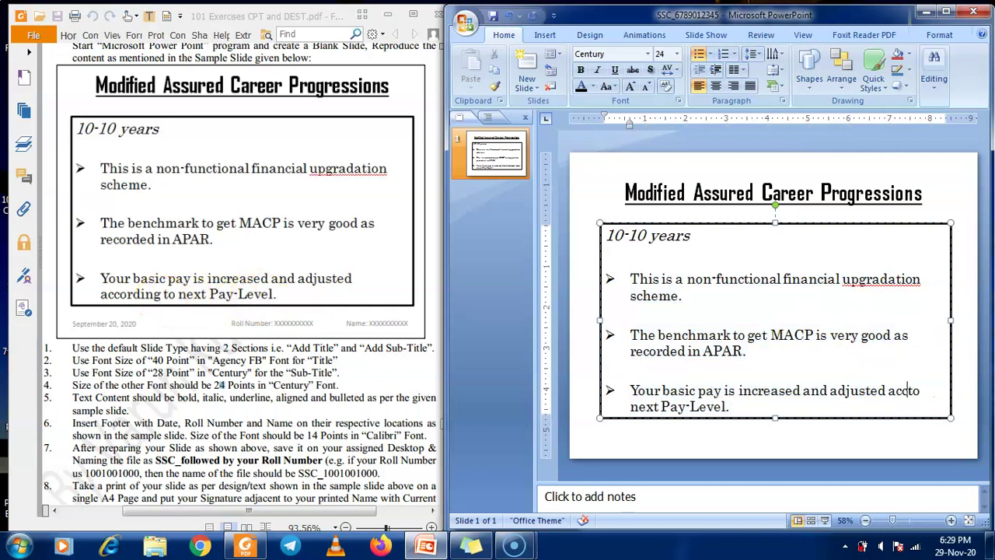
type("ing")
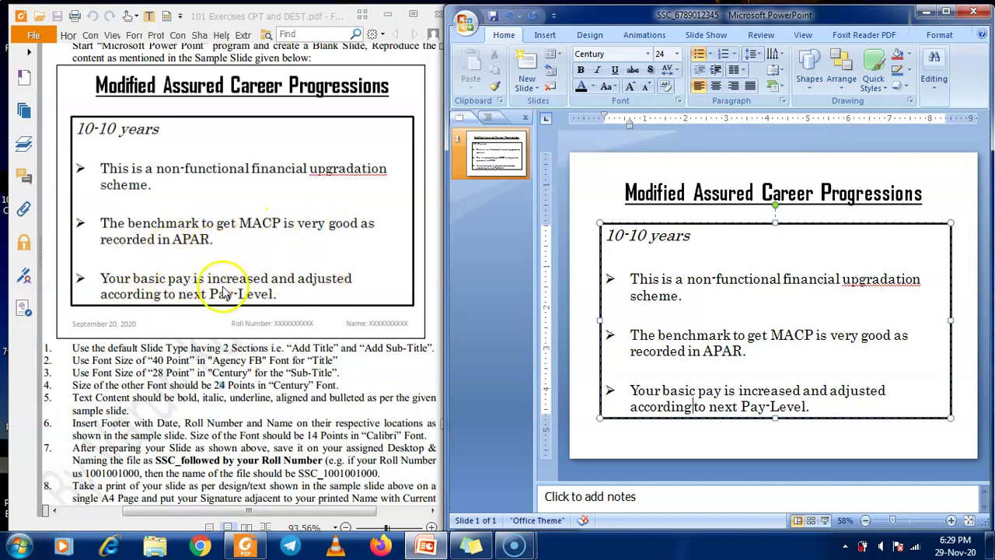
left_click(815, 343)
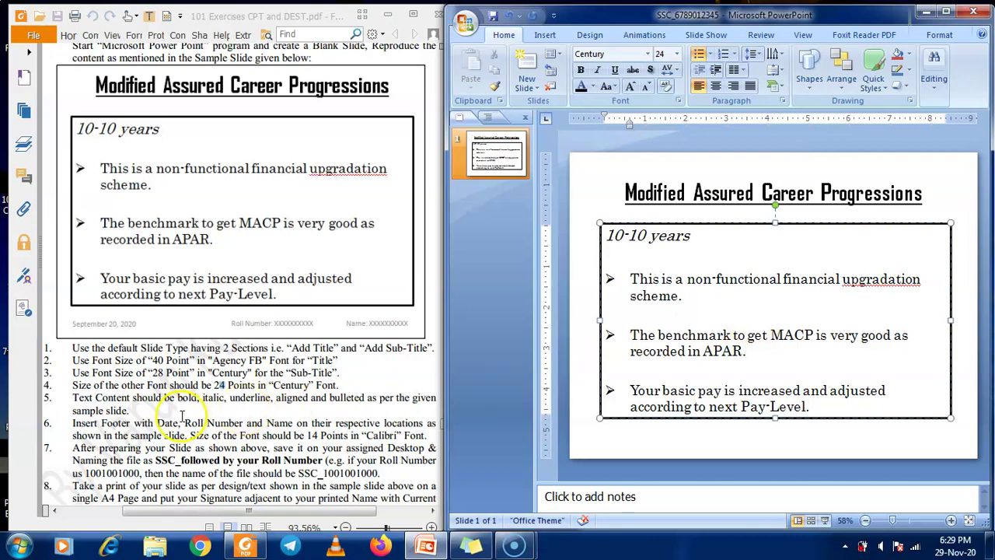
scroll(215, 419, "down", 1)
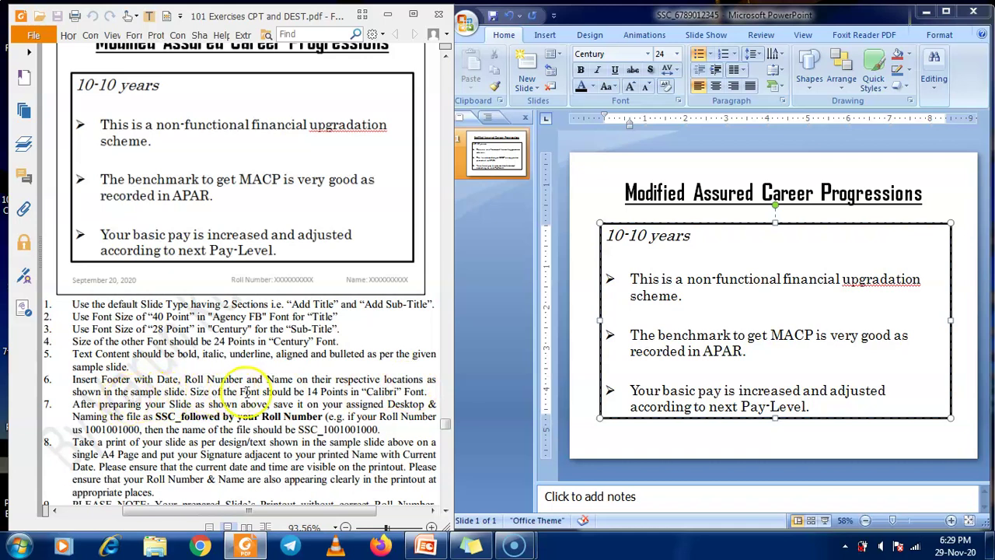
left_click_drag(308, 391, 425, 391)
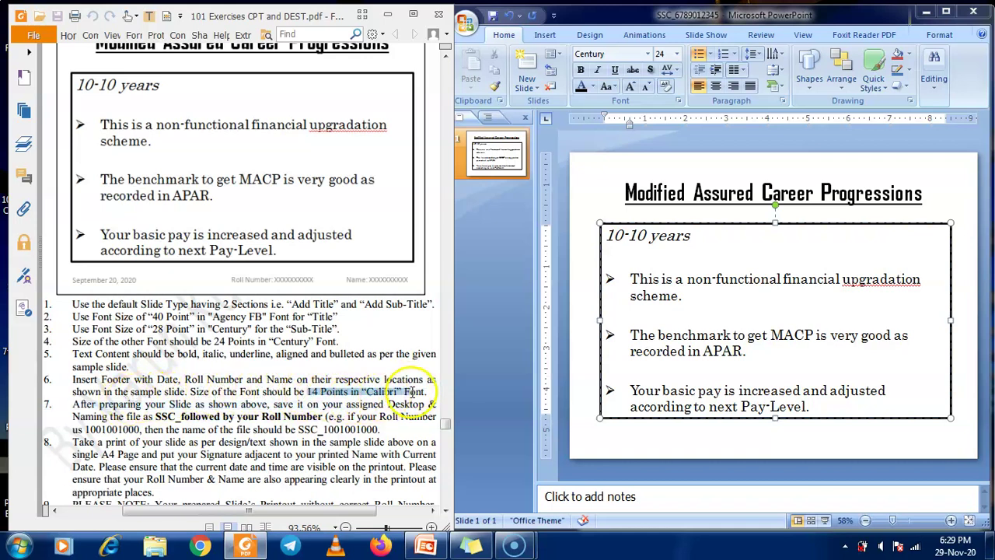
Add a footer with the auto-updating November 29, 2020 date, the roll number and name.
left_click(550, 36)
left_click(786, 54)
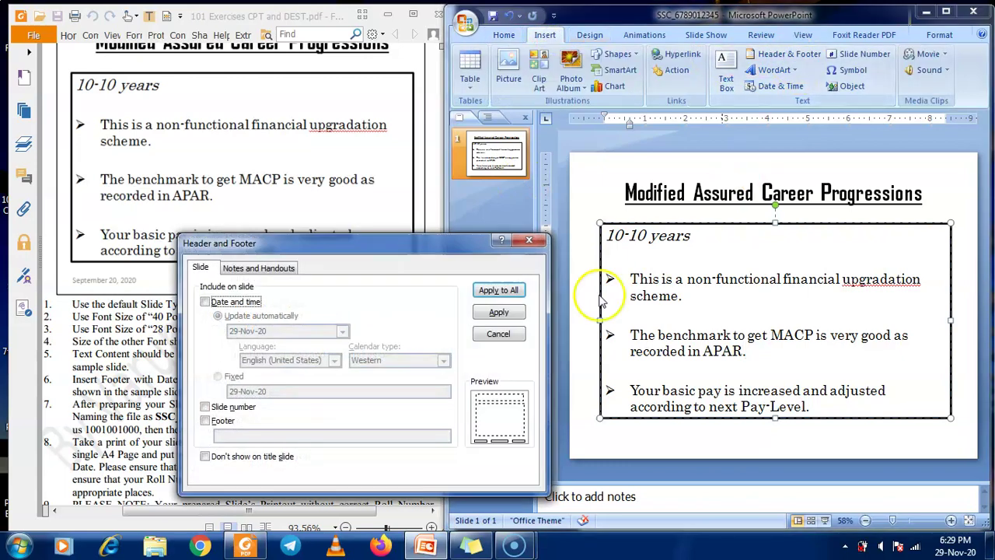
left_click(248, 304)
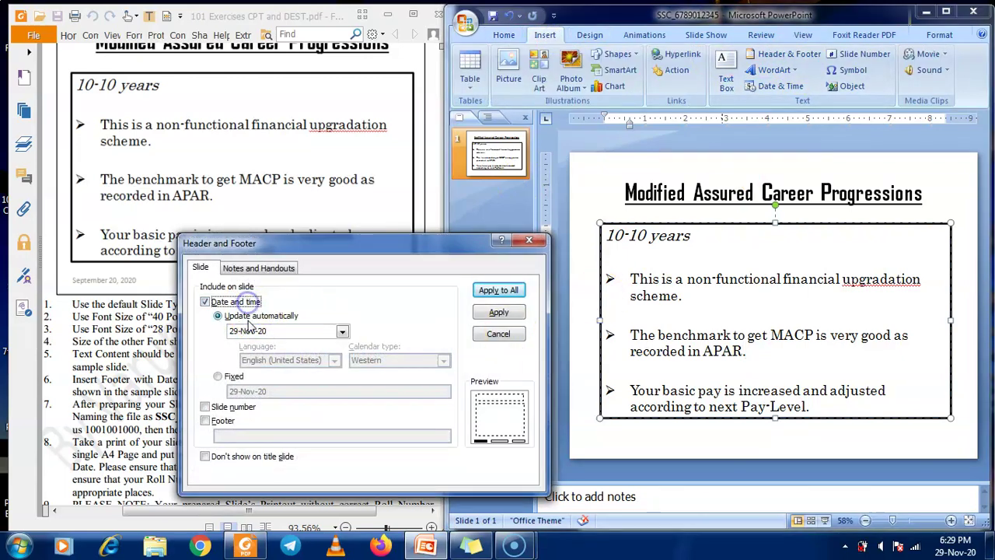
left_click(342, 331)
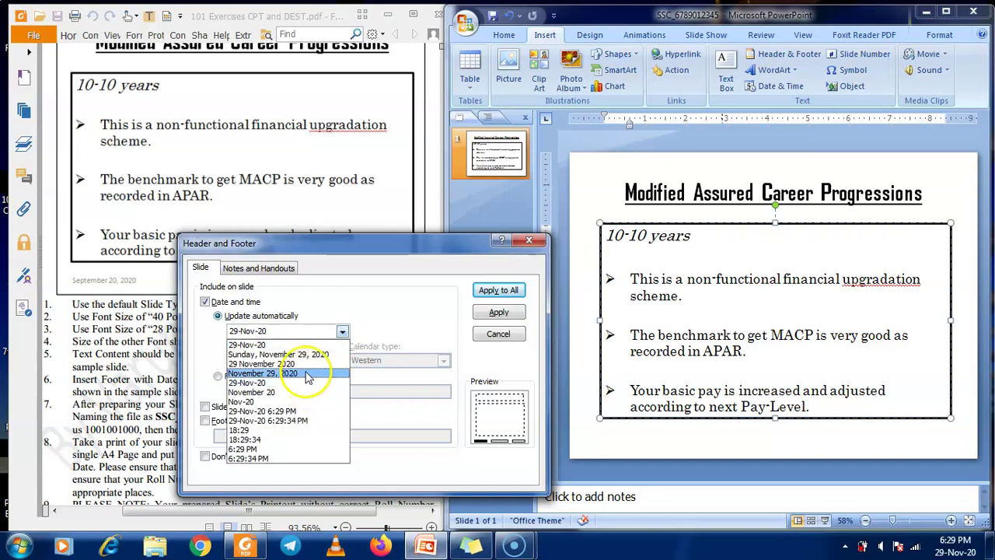
left_click(309, 364)
left_click_drag(336, 248, 645, 160)
left_click(530, 333)
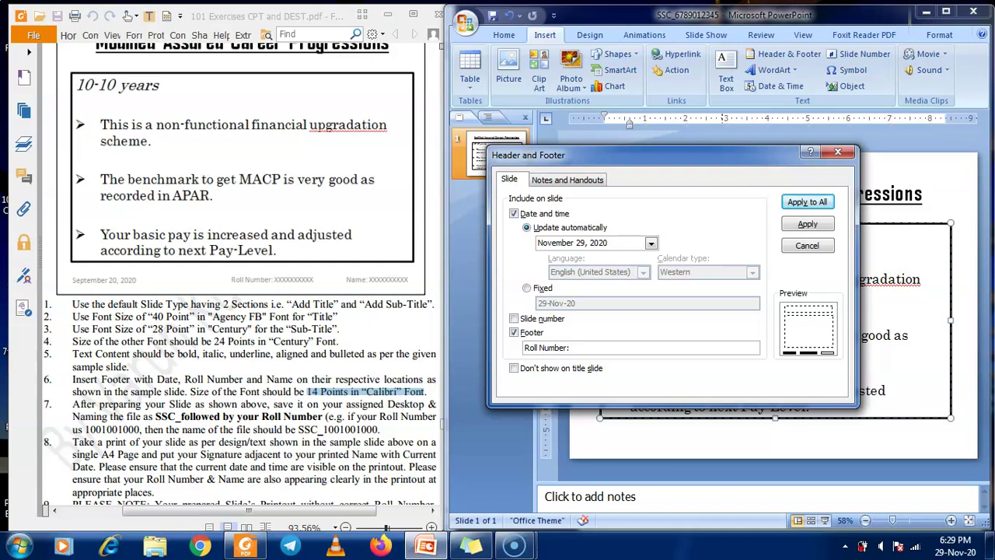
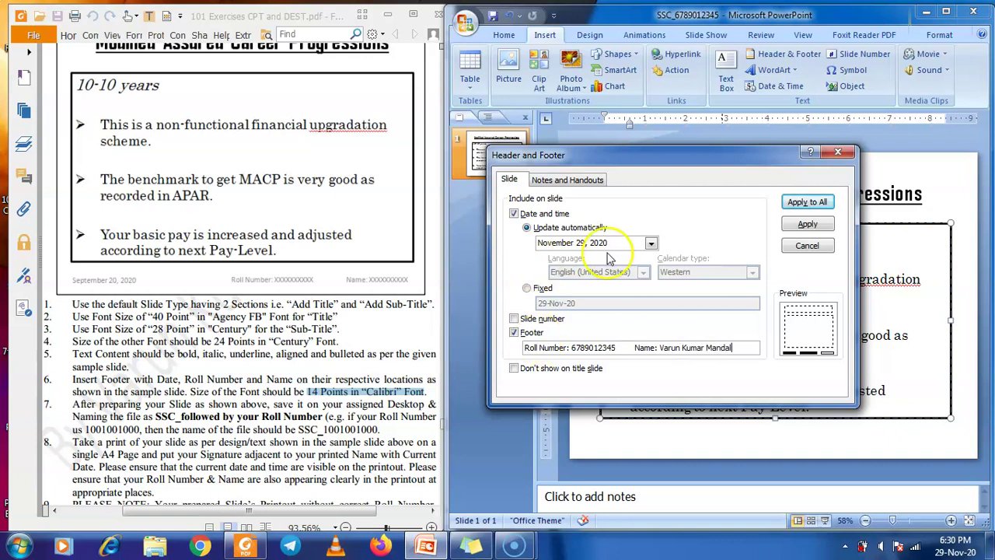
left_click(808, 224)
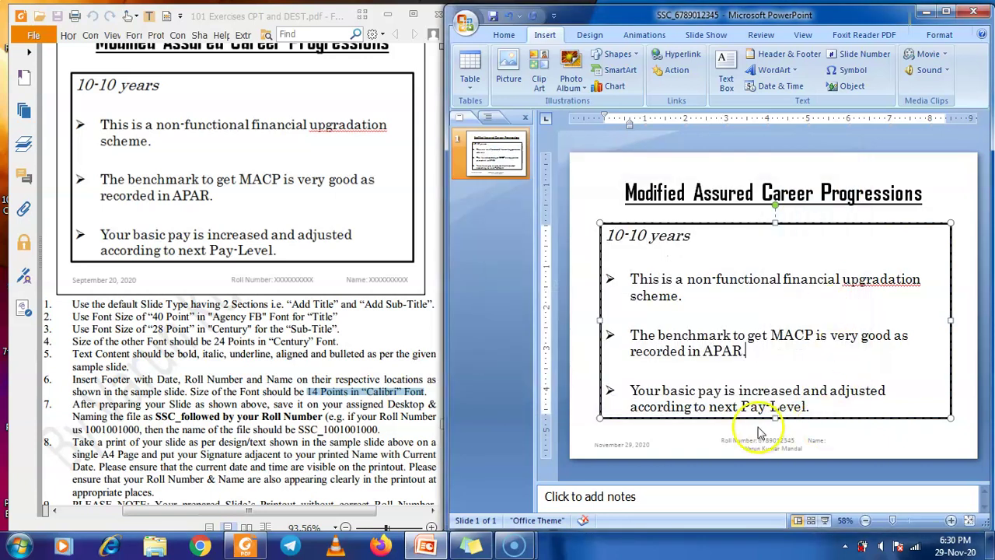
Set both footer boxes to 14 pt and nudge them back into position.
left_click(652, 443)
left_click(658, 440)
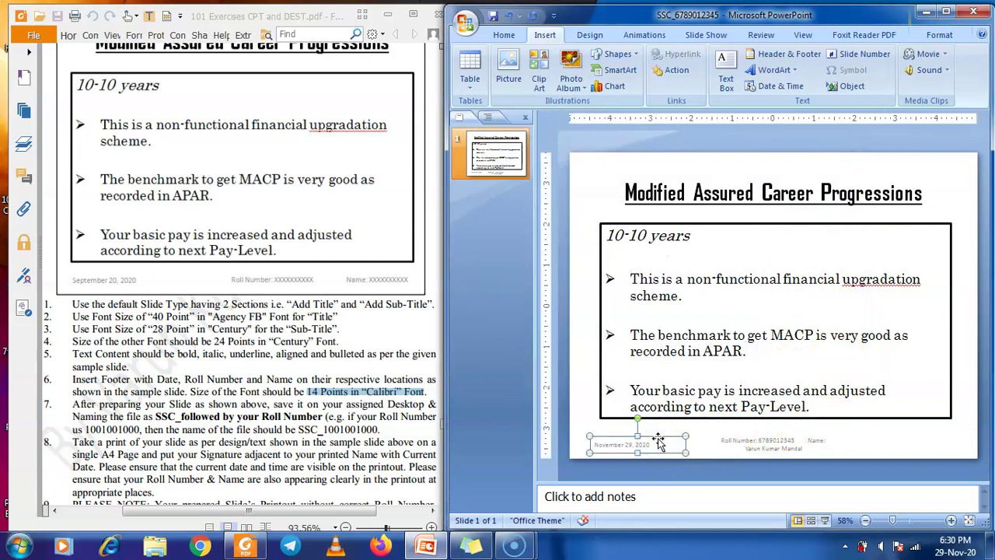
left_click(751, 444, "shift")
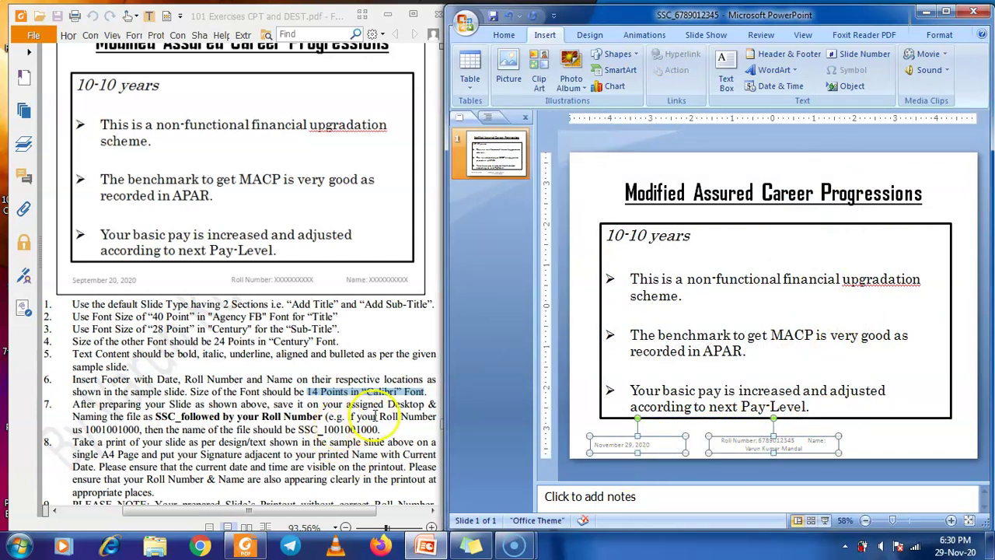
left_click(503, 35)
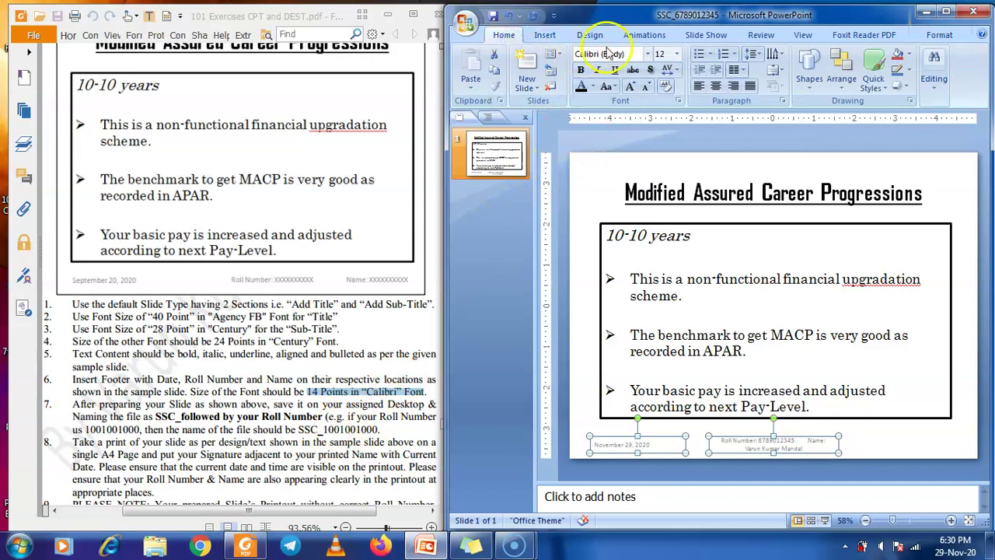
left_click(677, 53)
left_click(662, 145)
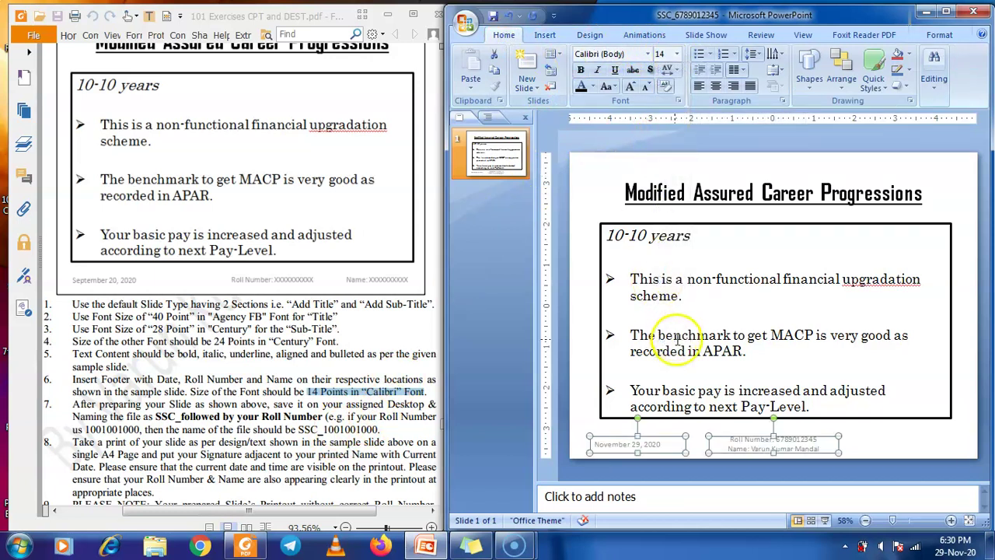
key("Right")
key("Right")
key("Right")
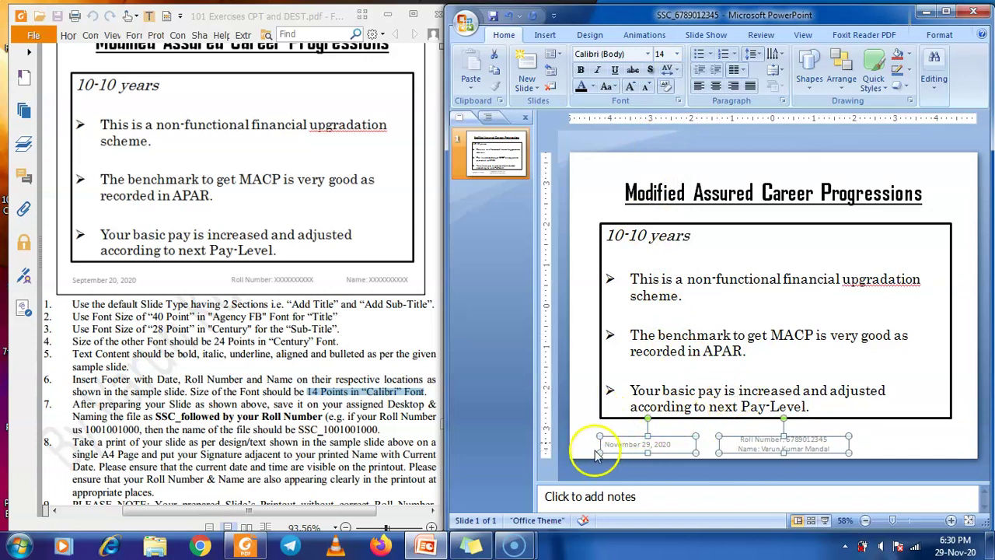
key("Left")
key("Left")
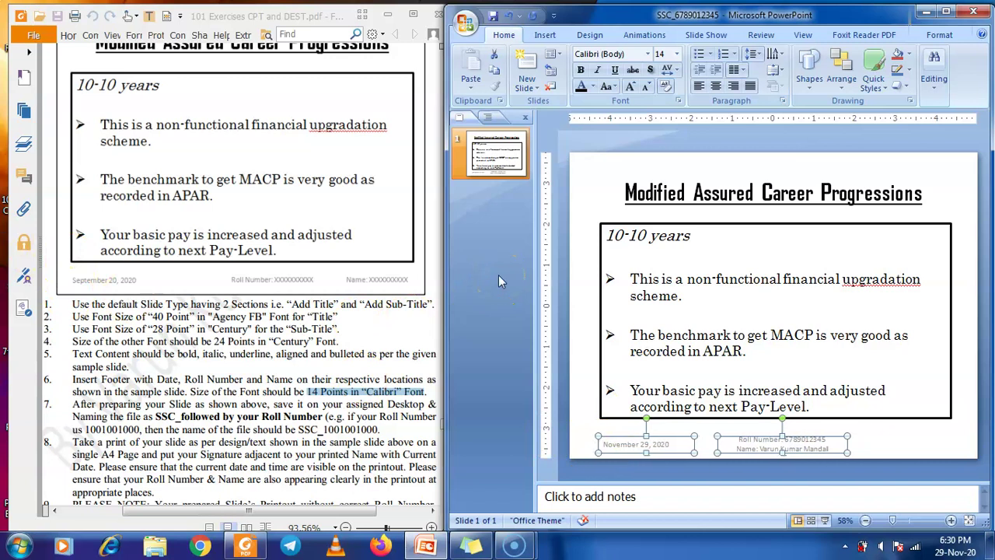
left_click(824, 371)
Widen the roll number and name footer to the right edge, right-align it, and verify fonts.
left_click(811, 439)
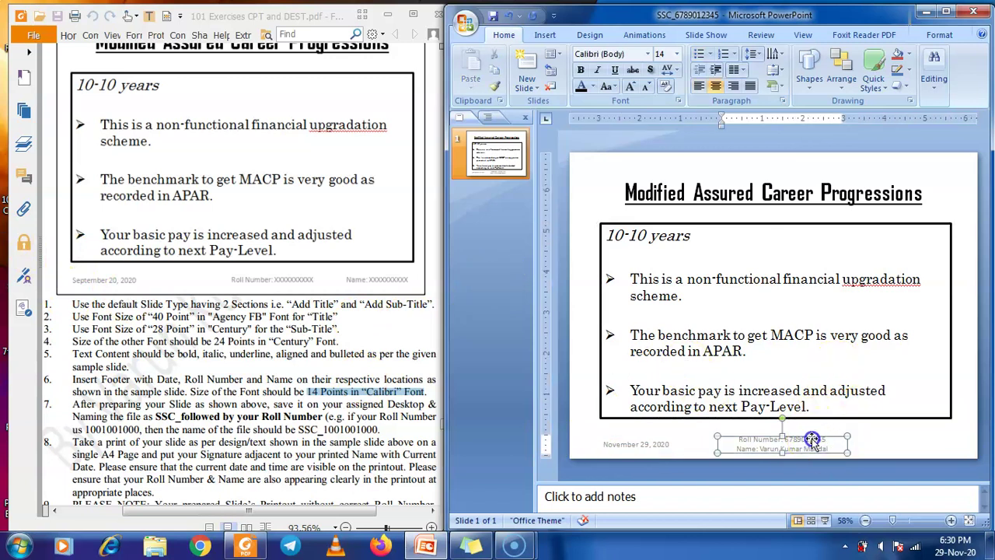
left_click_drag(846, 434, 955, 430)
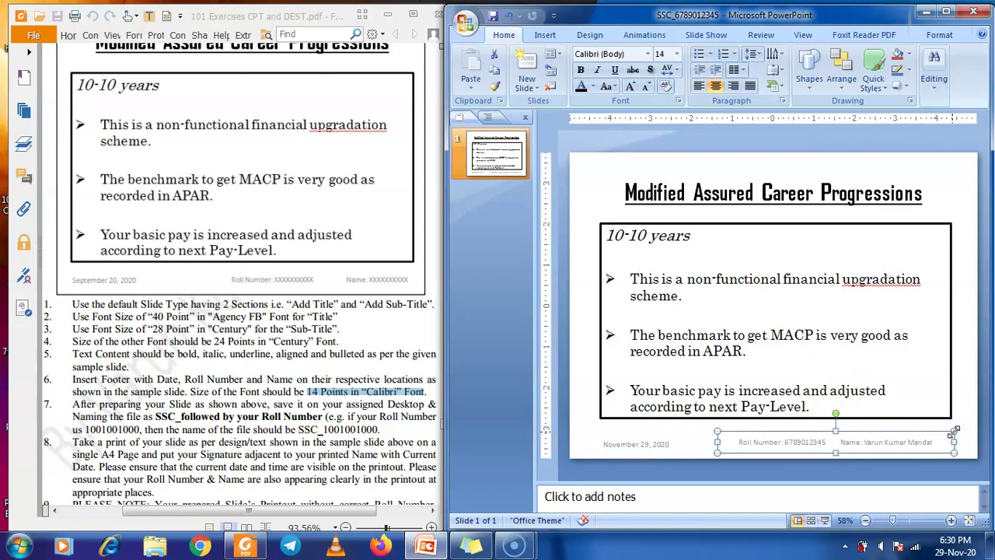
left_click(698, 85)
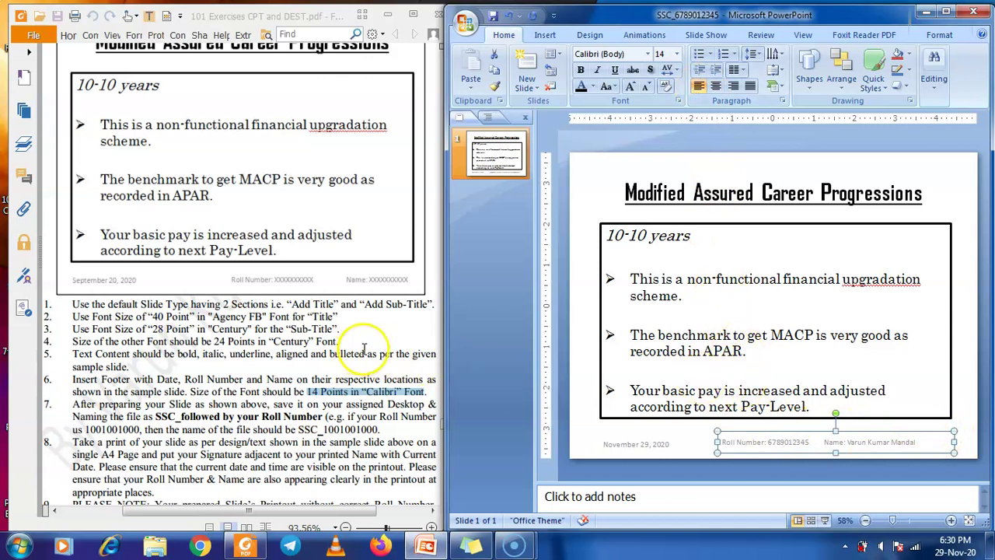
left_click(733, 87)
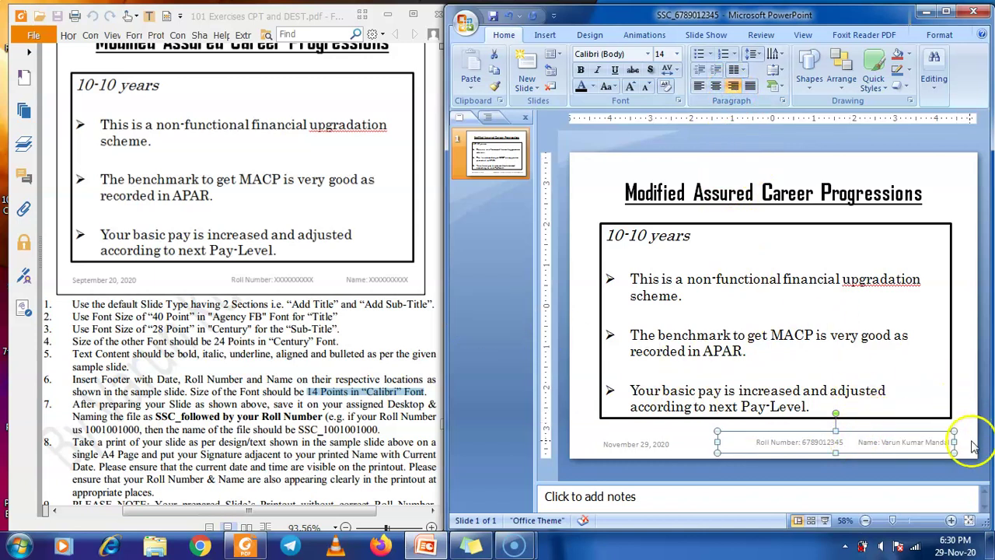
left_click(853, 447)
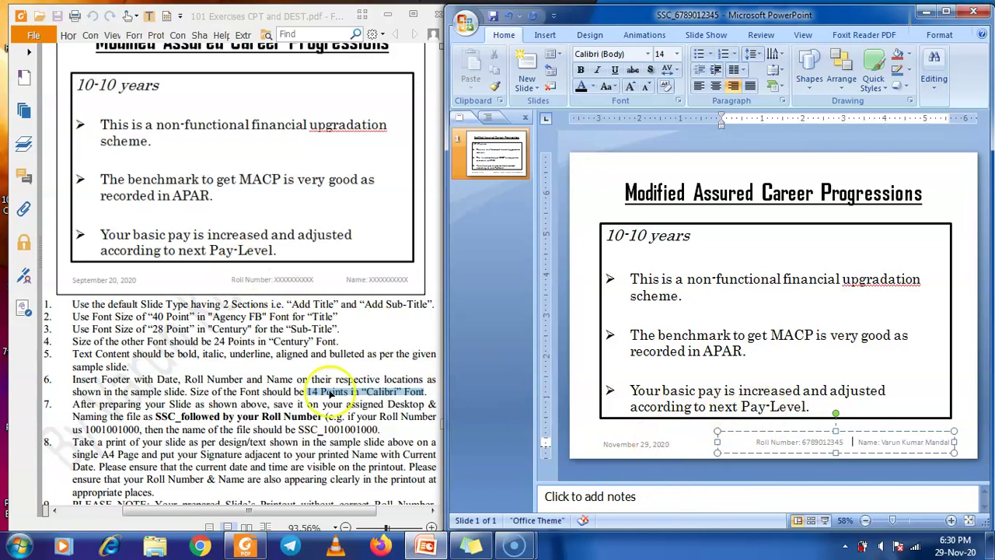
left_click(867, 370)
left_click(767, 443)
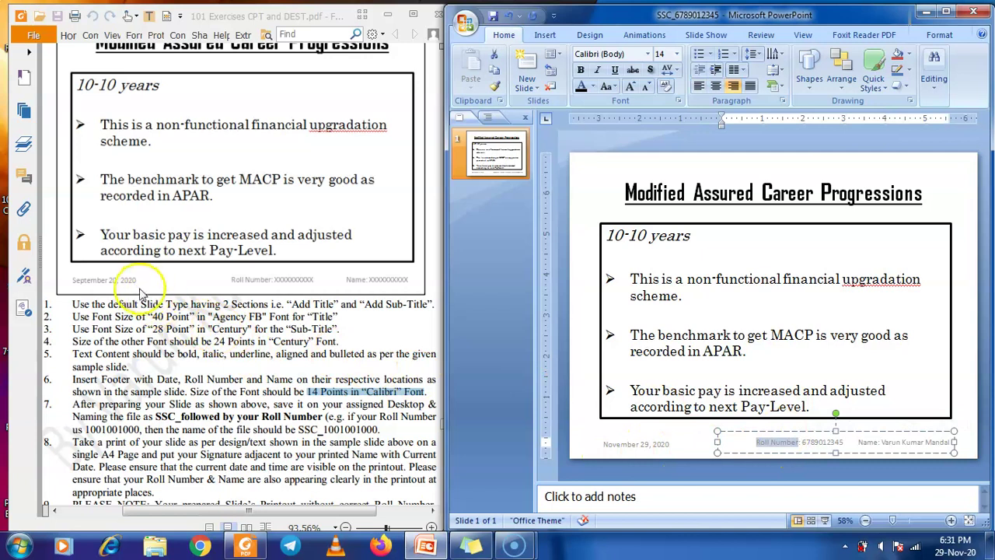
Select the date footer box and drag it a few pixels up, level with the name footer.
left_click(667, 443)
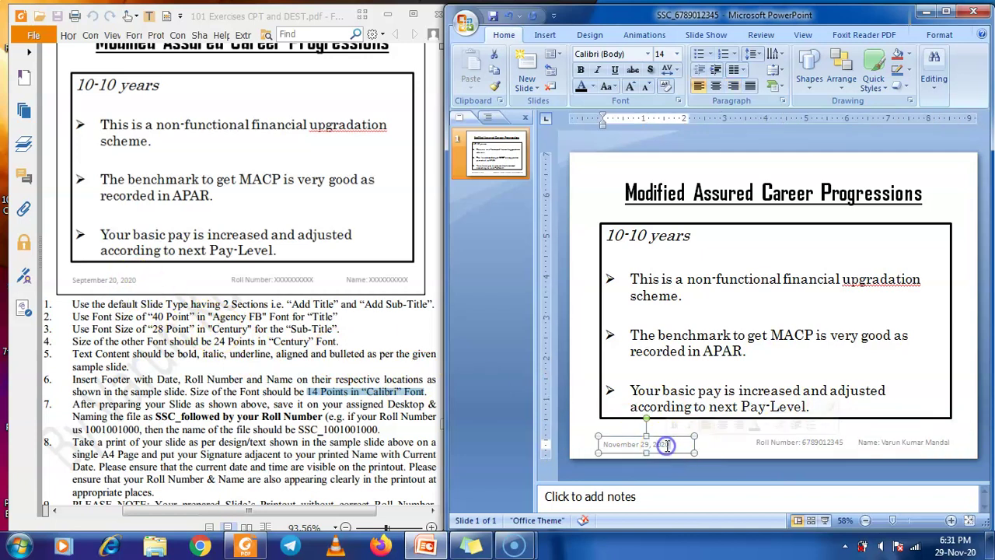
double_click(760, 443)
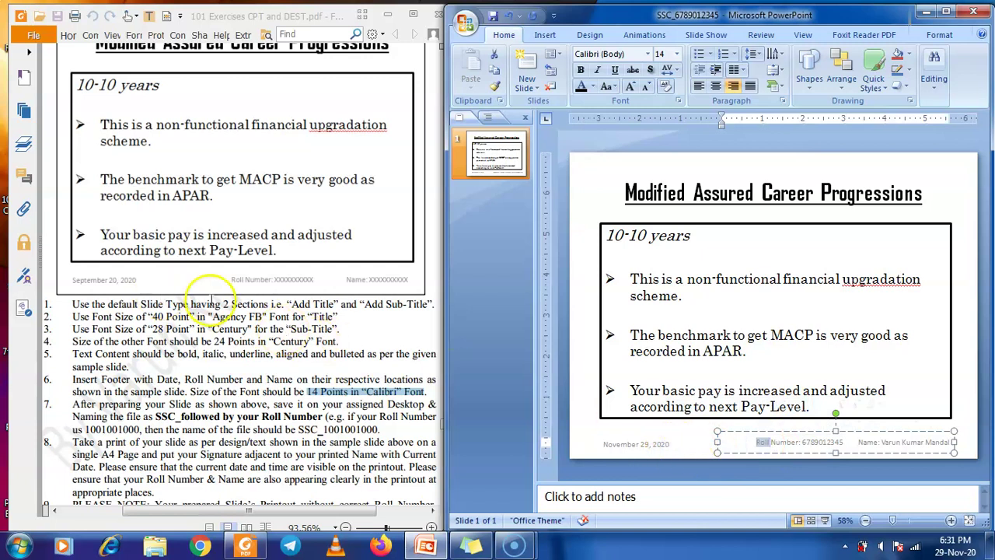
double_click(621, 444)
left_click(627, 438)
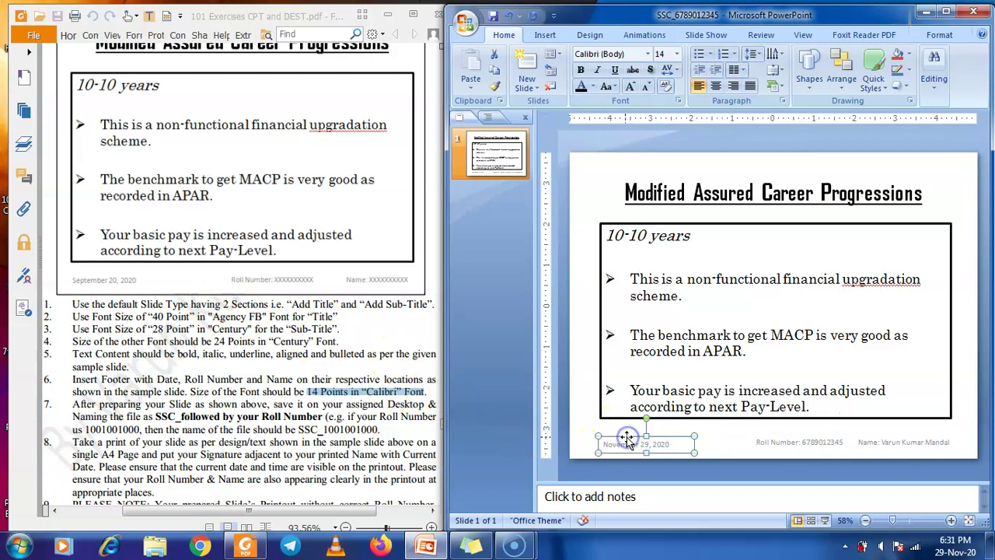
left_click_drag(630, 442, 628, 440)
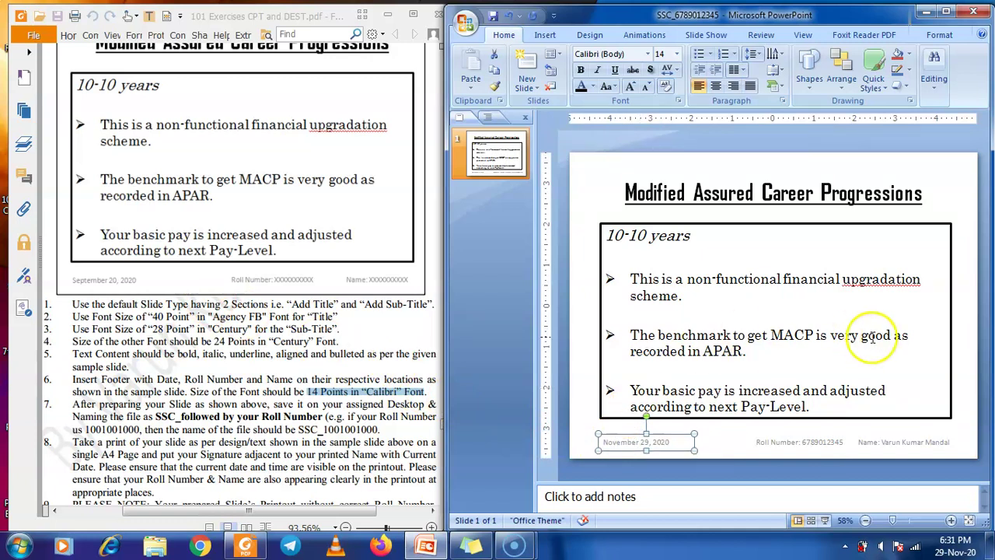
left_click(920, 344)
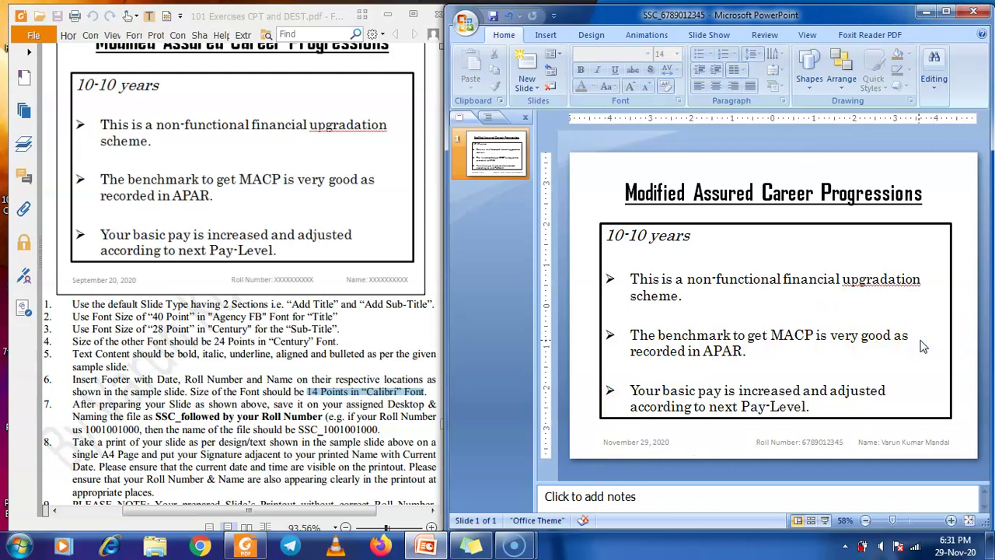
Save the presentation and show the slide in Print Preview.
left_click(465, 22)
left_click(472, 119)
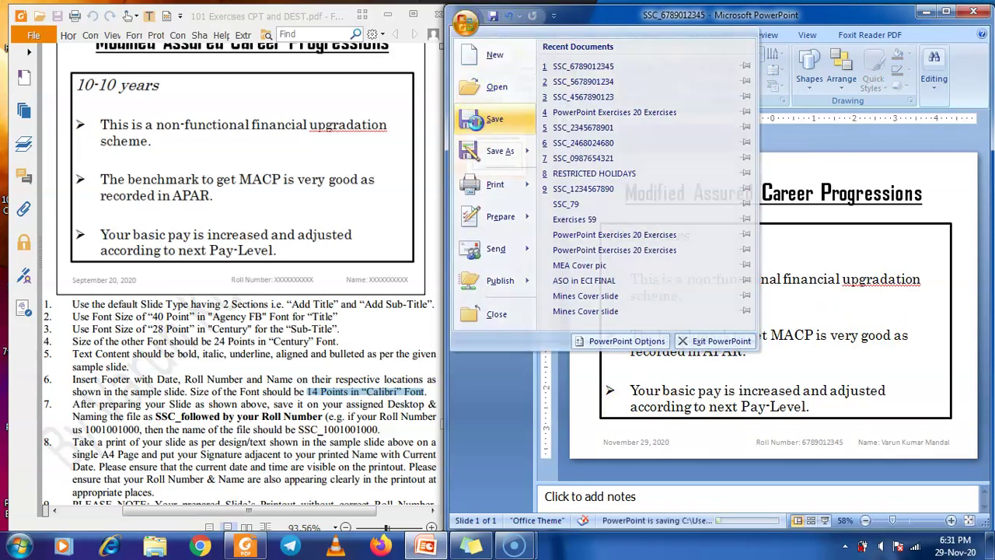
left_click(466, 22)
mouse_move(495, 184)
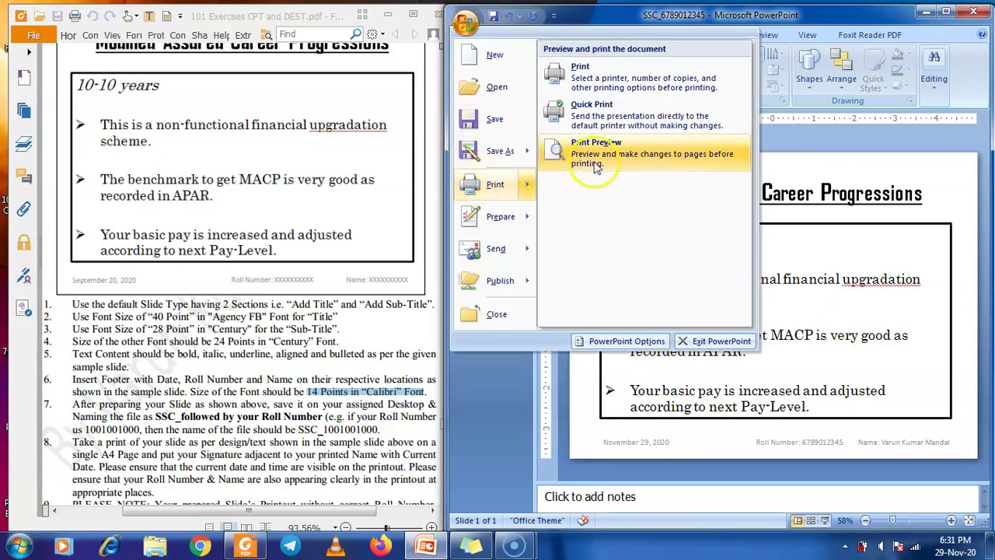
left_click(596, 155)
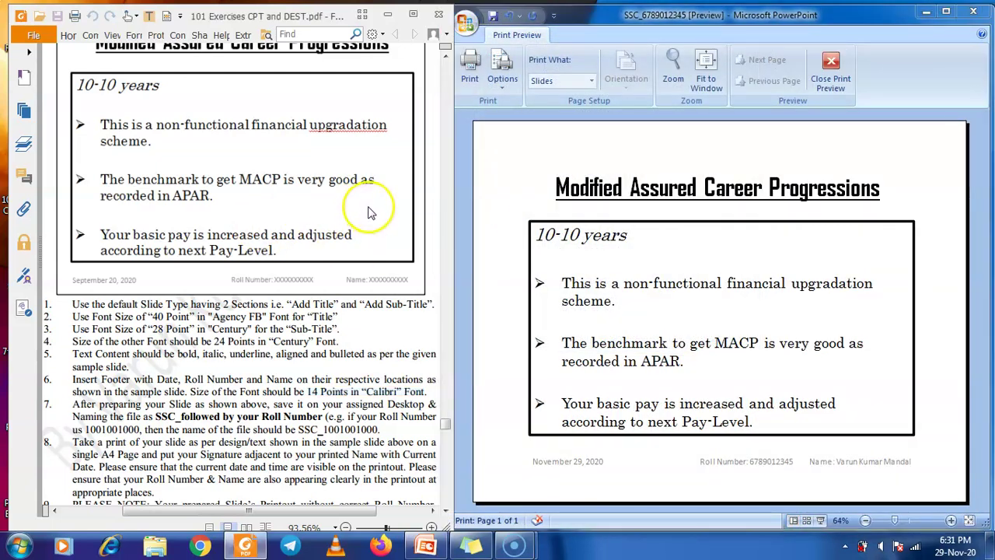
scroll(371, 211, "up", 2)
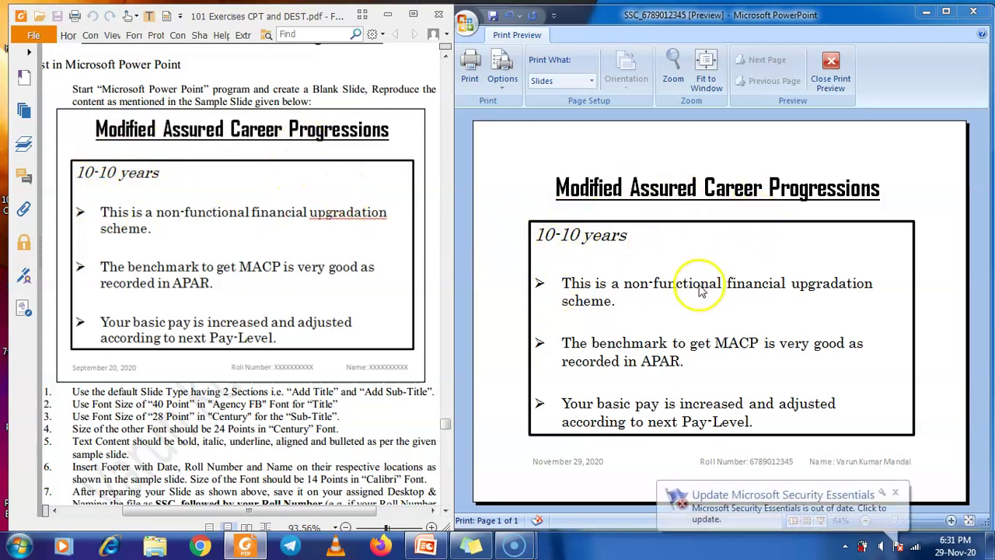
Dismiss the security update notification and highlight instructions 8 and 9 in the PDF.
left_click(906, 494)
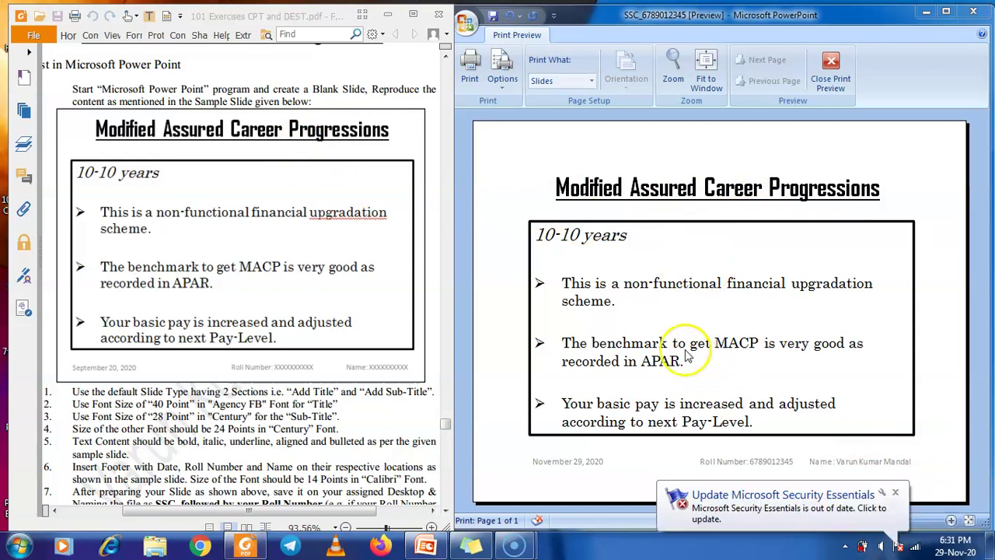
left_click(895, 492)
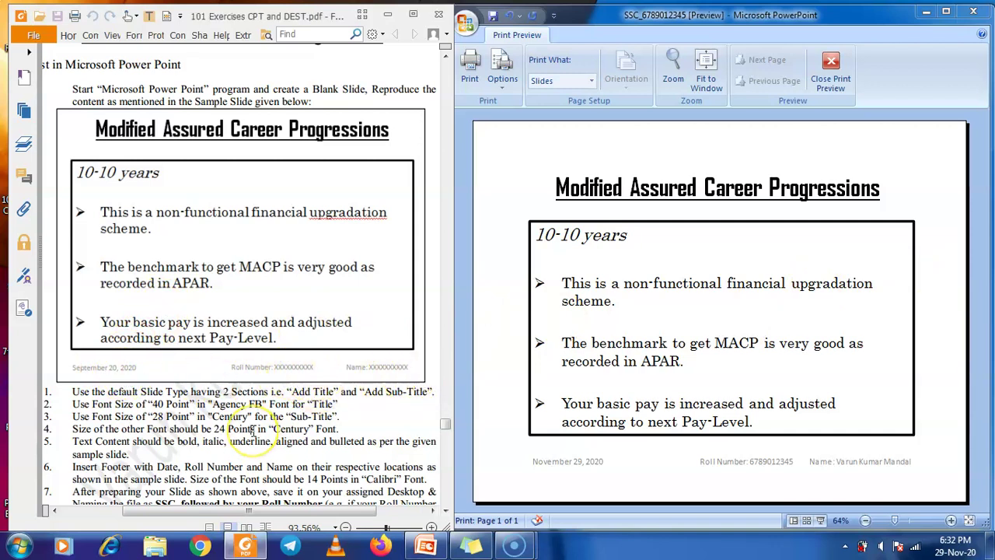
scroll(251, 433, "down", 5)
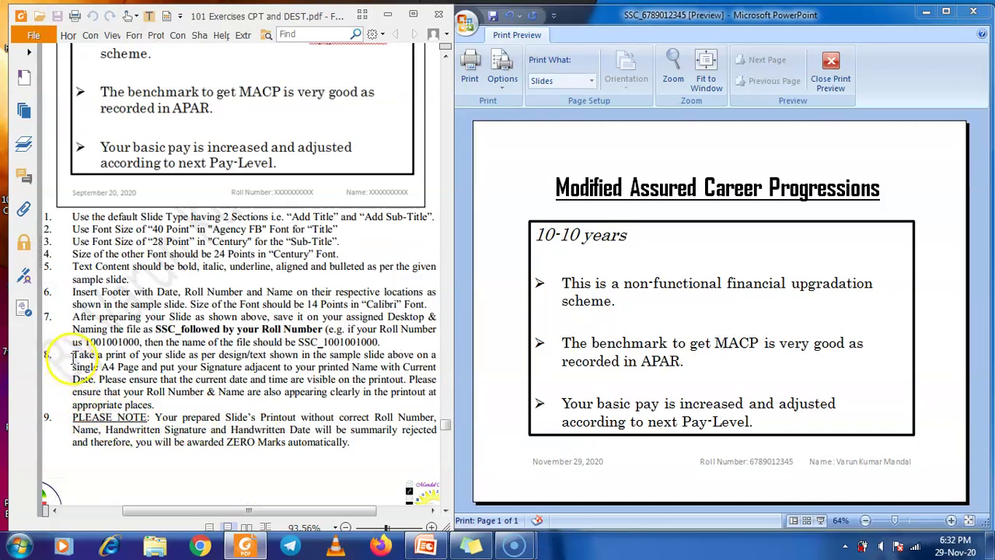
left_click_drag(73, 359, 353, 444)
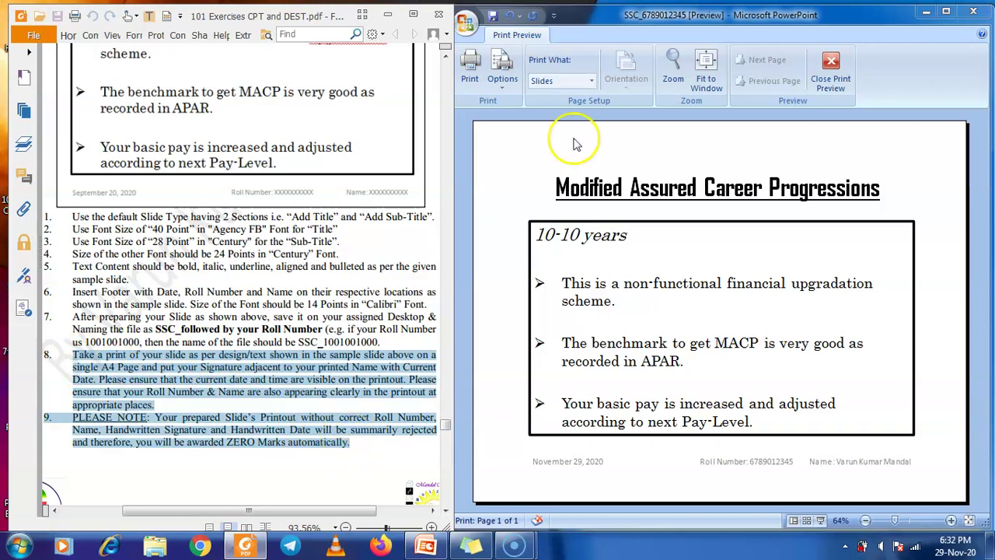
left_click(835, 64)
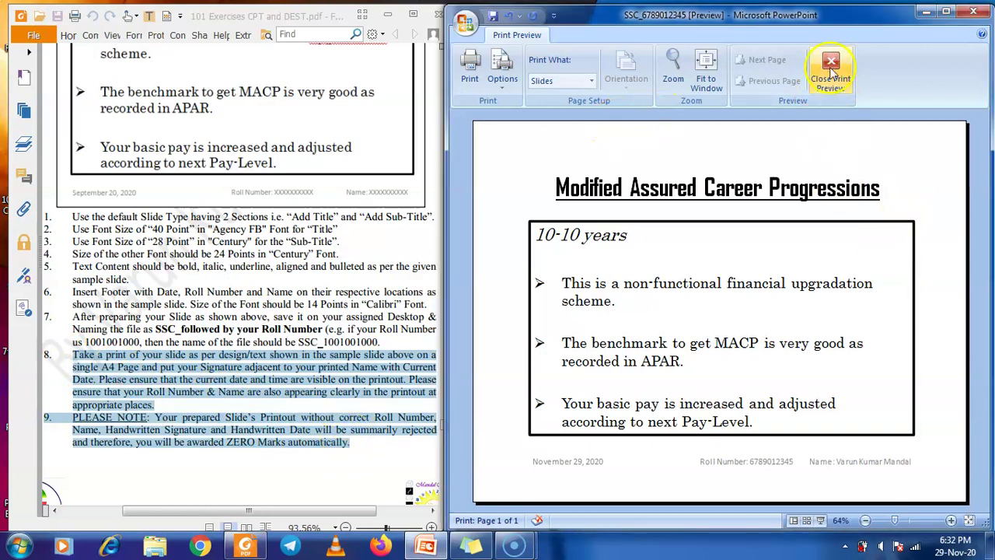
Close Print Preview and narrow the bordered body box slightly from its right edge.
left_click(831, 68)
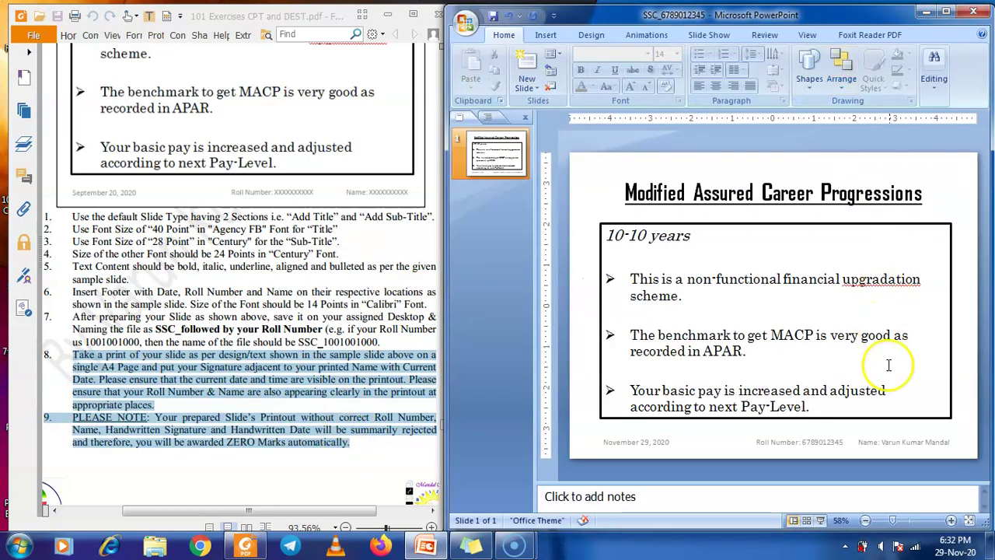
left_click(950, 307)
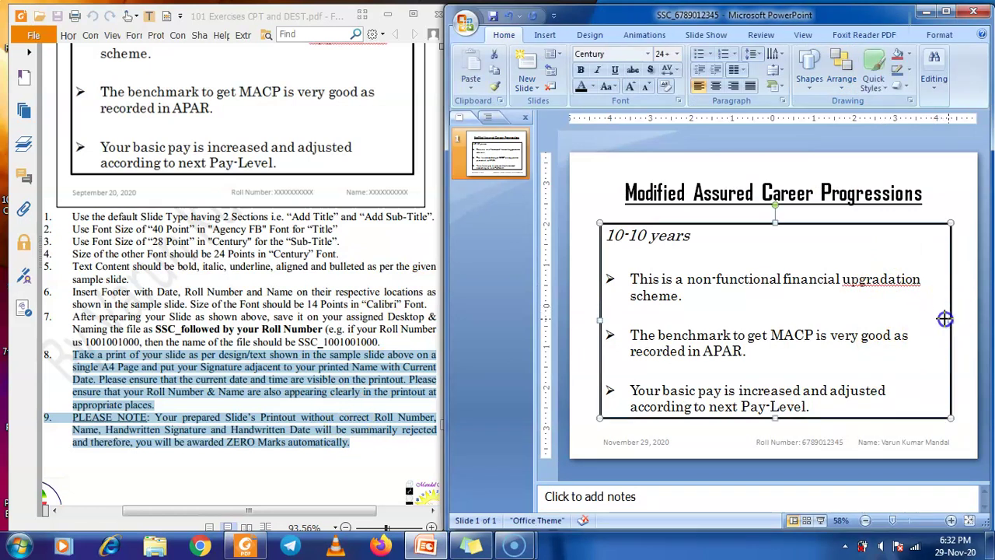
left_click_drag(944, 318, 940, 318)
Re-check the instructions, then widen the bordered body box slightly to the right.
left_click(322, 255)
scroll(327, 261, "up", 1)
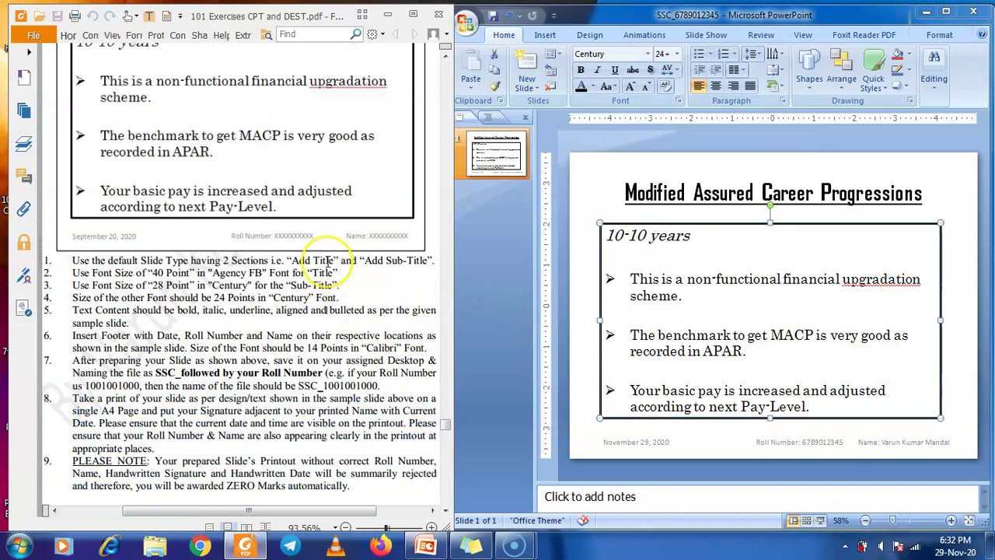
scroll(327, 260, "up", 2)
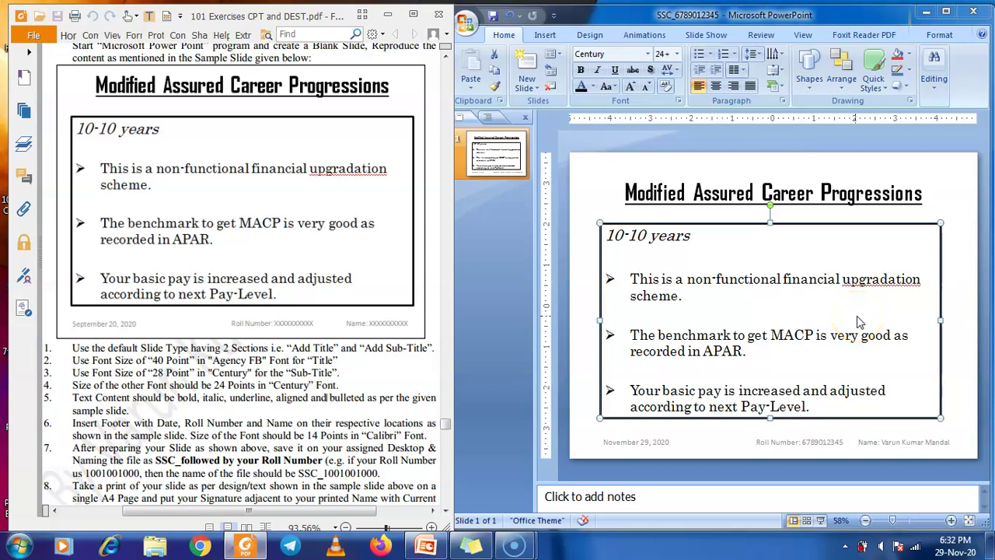
double_click(940, 321)
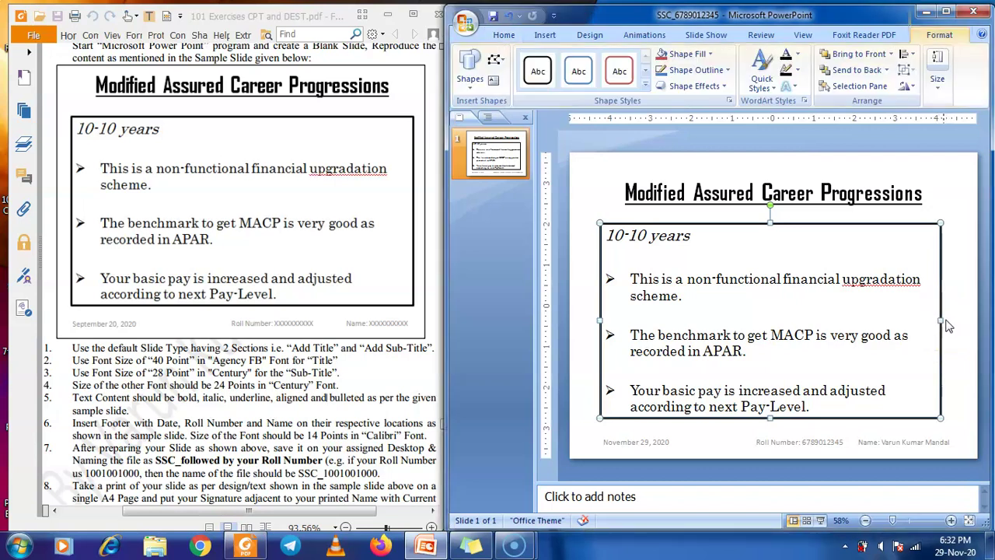
left_click_drag(940, 320, 947, 319)
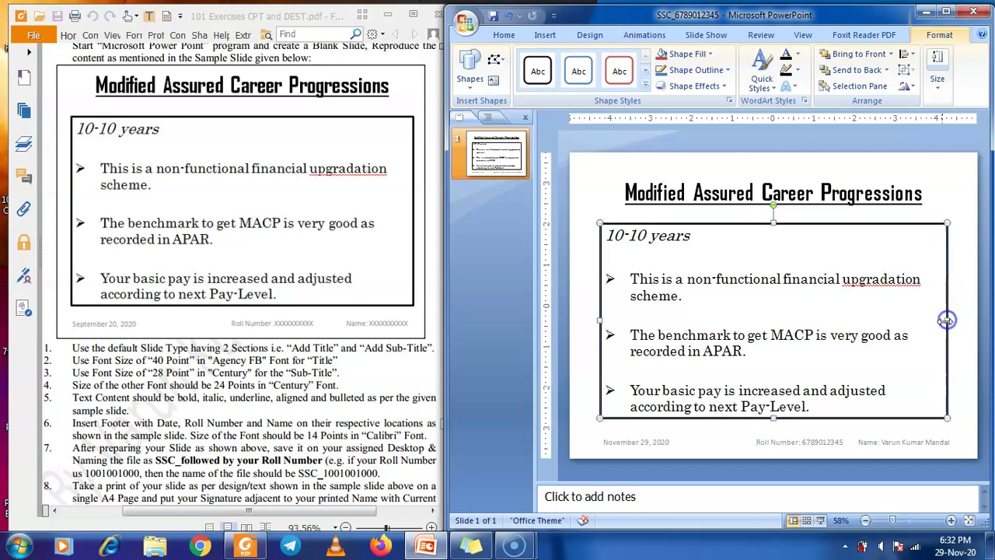
left_click(921, 354)
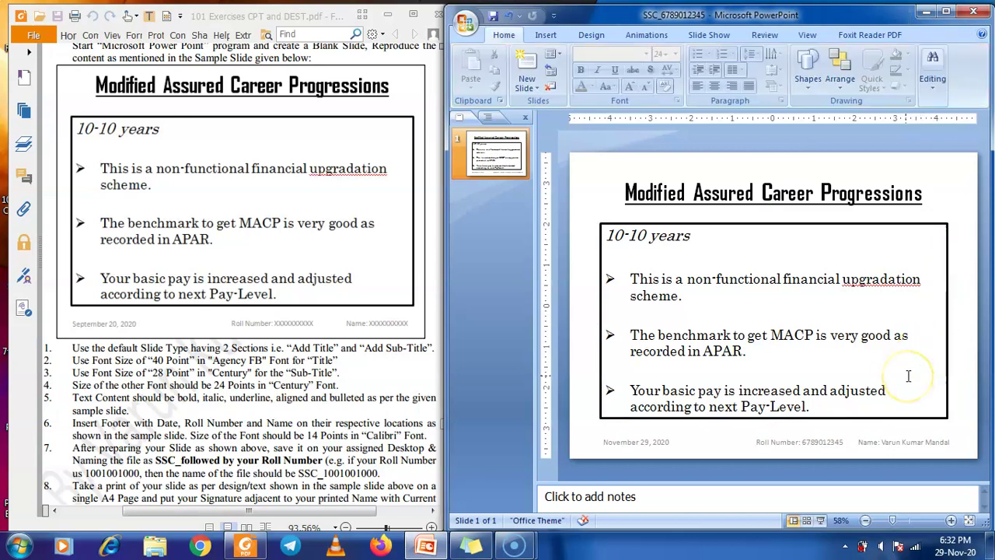
Save the presentation, then open the Print dialog and cancel printing.
left_click(464, 21)
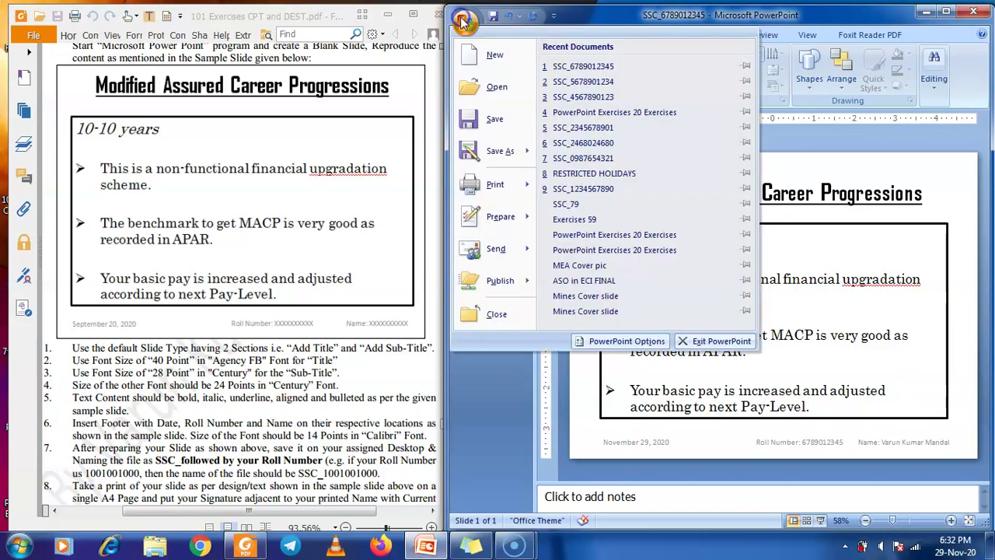
left_click(474, 122)
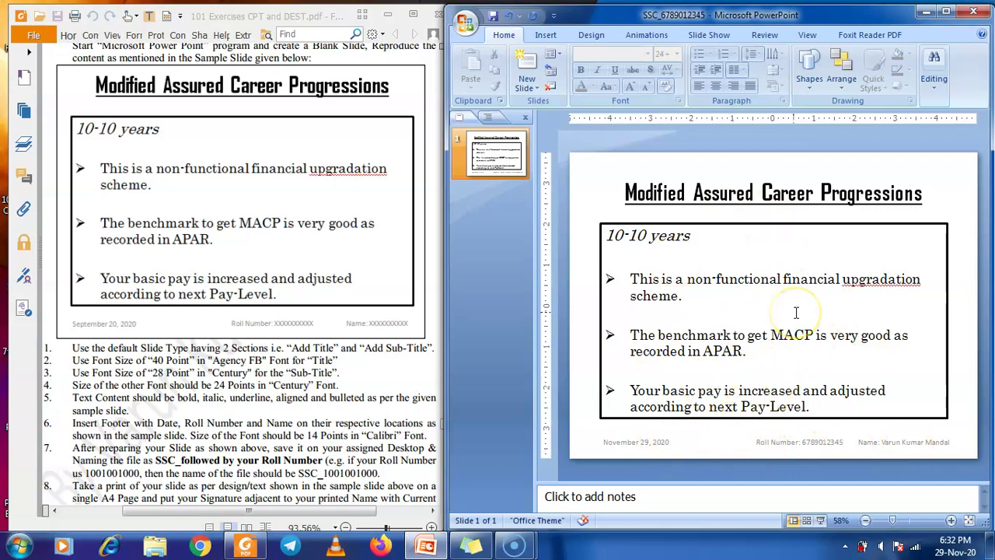
left_click(466, 22)
left_click(495, 185)
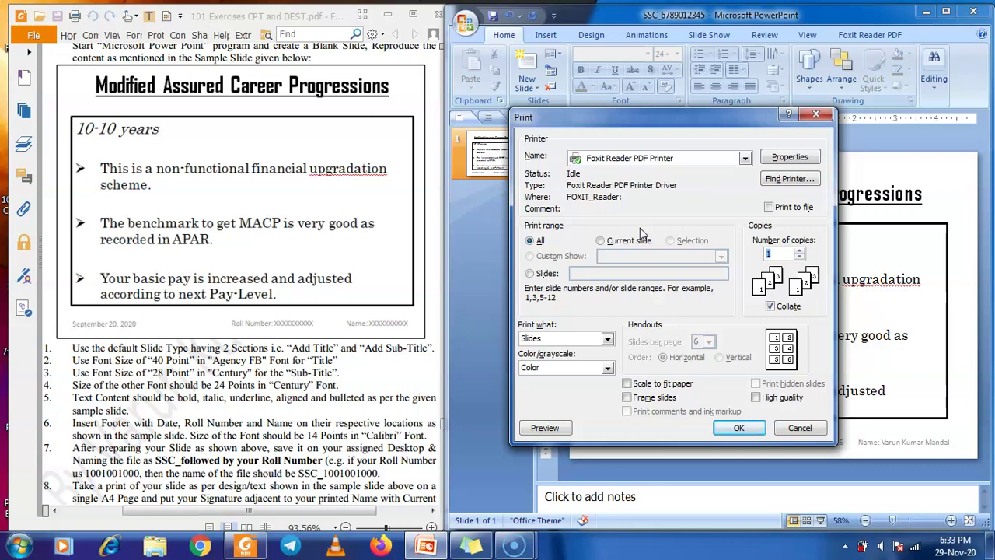
left_click(799, 428)
Check the ZERO Marks warning in the instructions document, then bring the screen recorder forward.
left_click(355, 288)
scroll(355, 288, "down", 5)
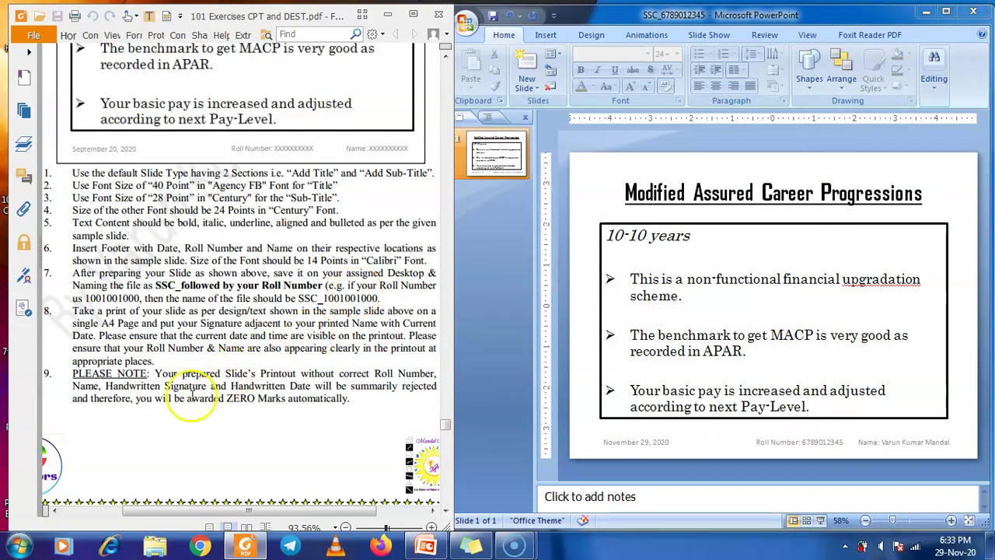
left_click_drag(136, 399, 356, 401)
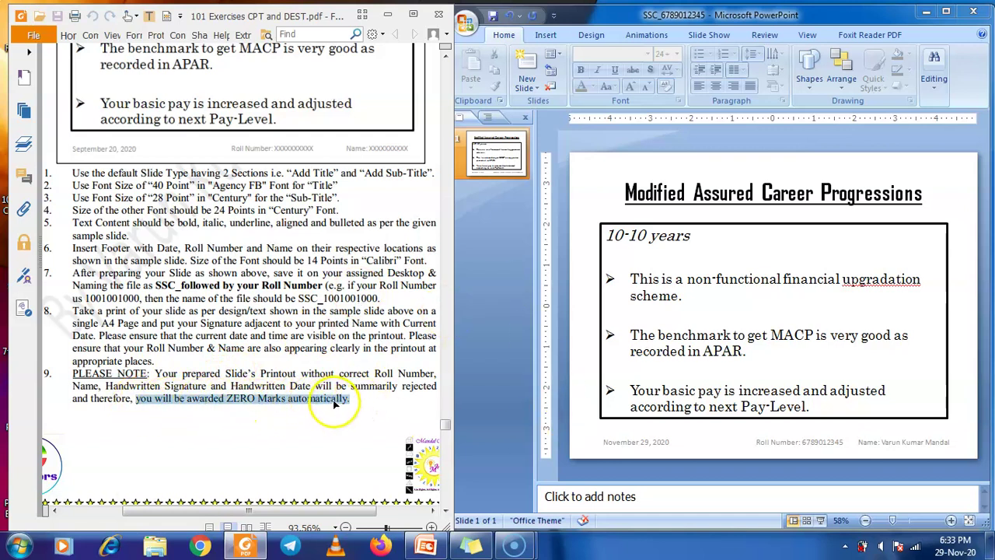
left_click(249, 284)
scroll(262, 267, "up", 4)
scroll(262, 267, "up", 1)
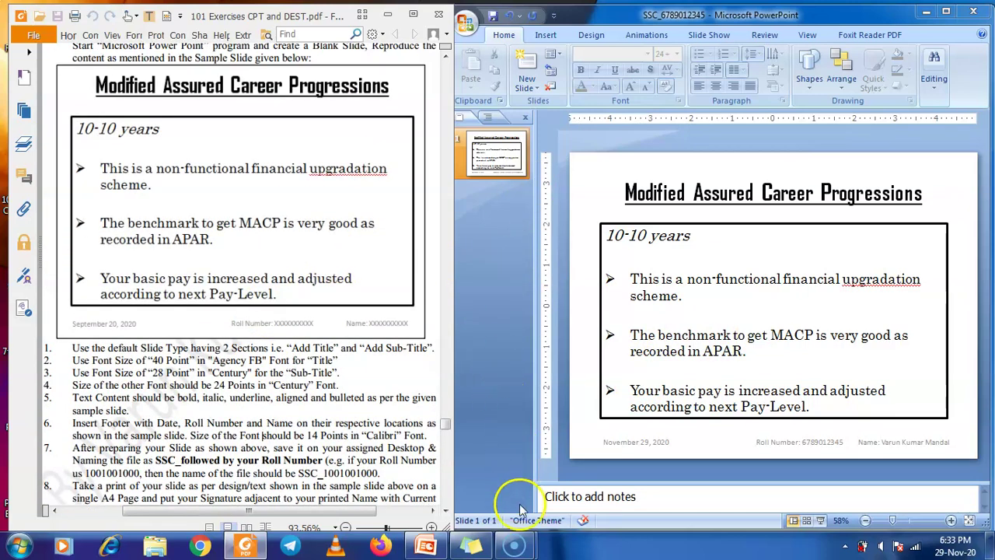
left_click(516, 546)
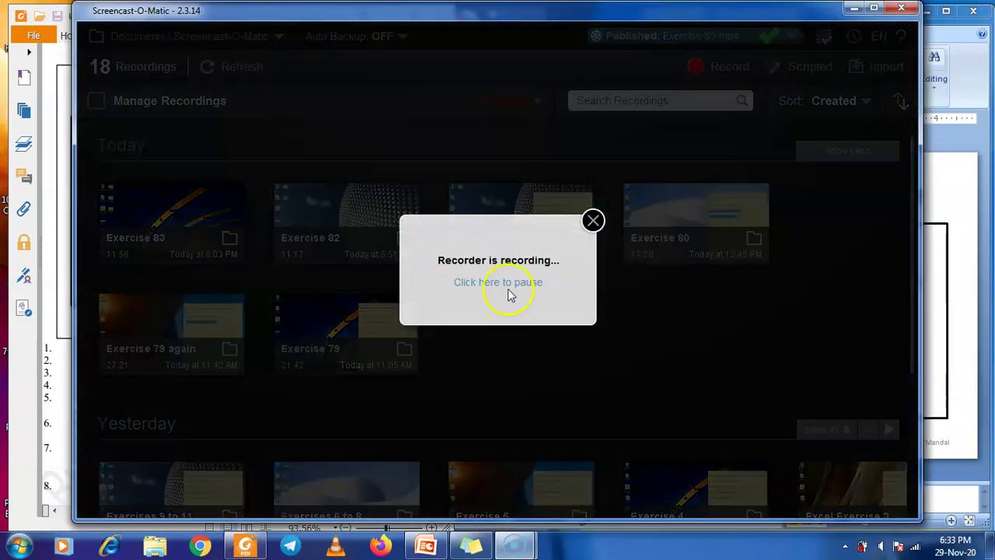